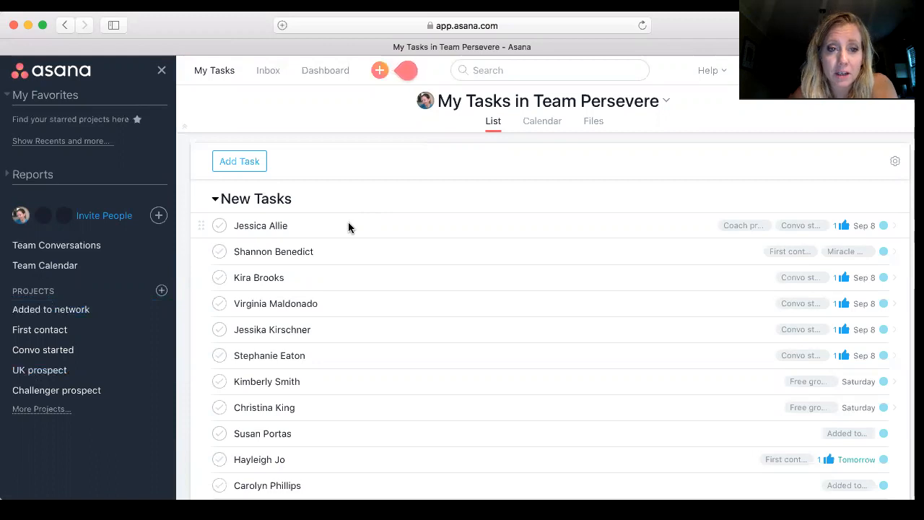
- Expand the sidebar's full list of projects and scroll through it
mouse_move(246, 168)
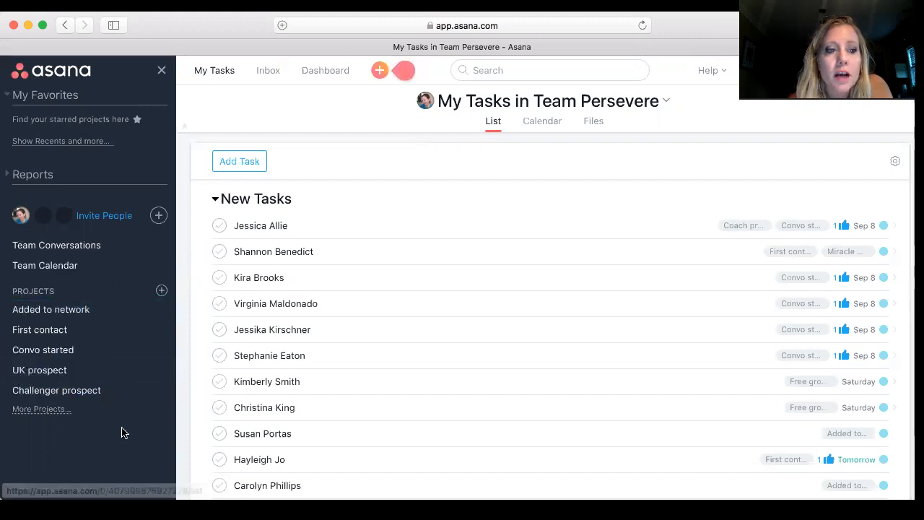
click(60, 416)
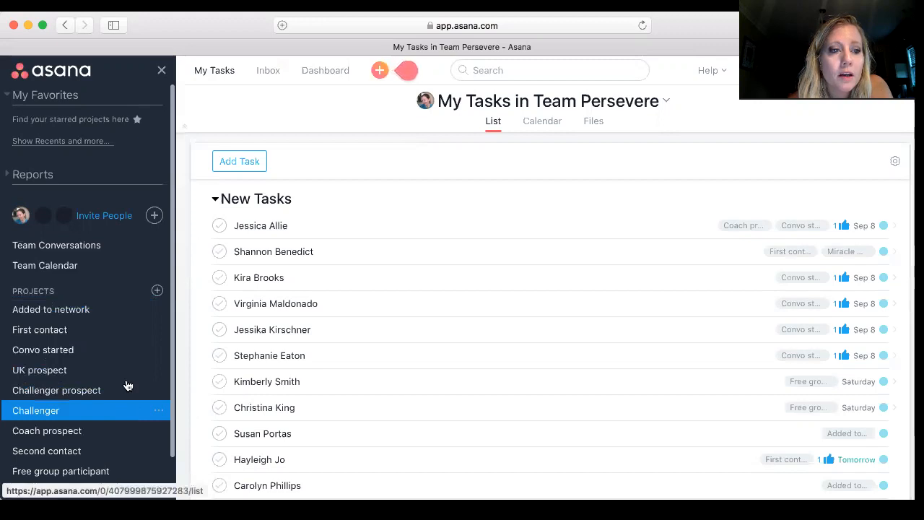
scroll(114, 389, down, 2)
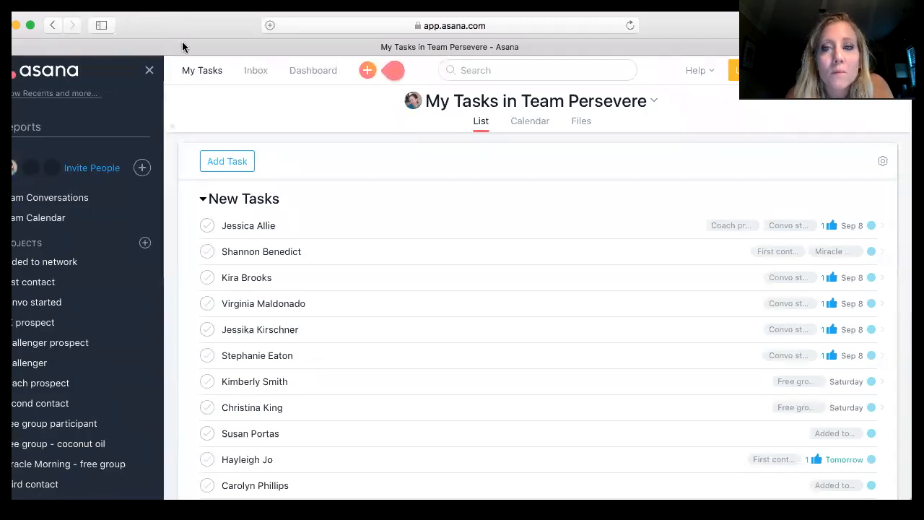
- Add a new task titled with the prospect's full name
click(243, 166)
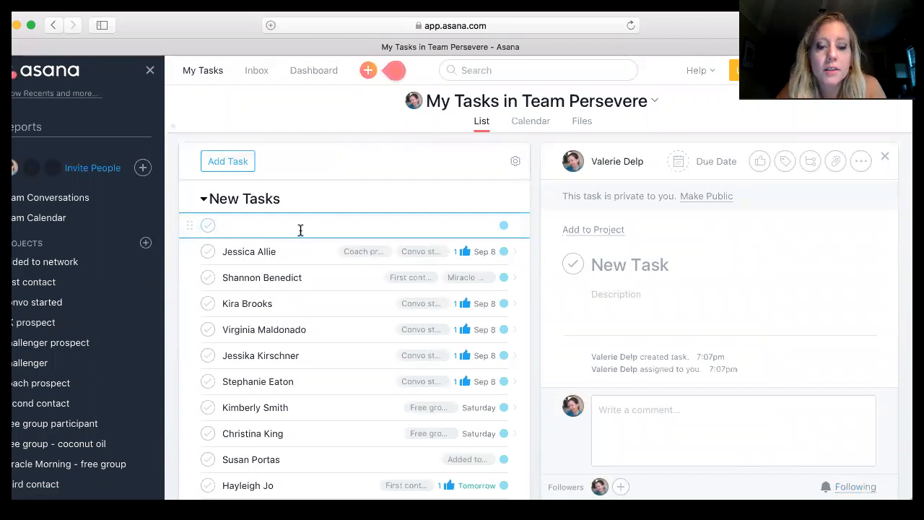
text(Ja)
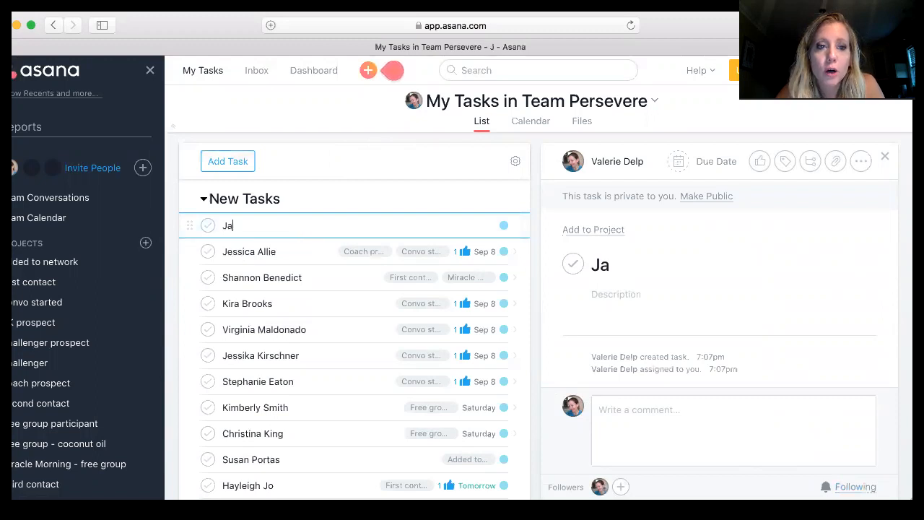
text(ne Doe)
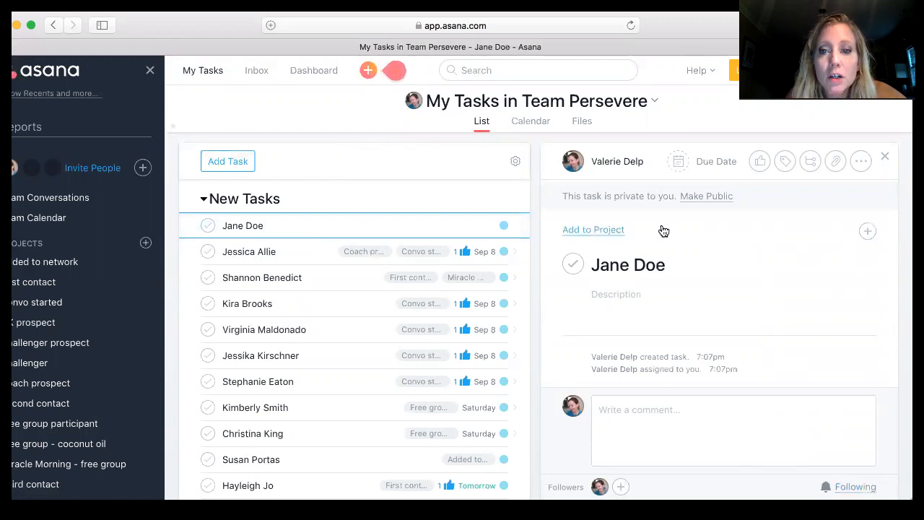
- Add the task to the Added to network project
click(609, 231)
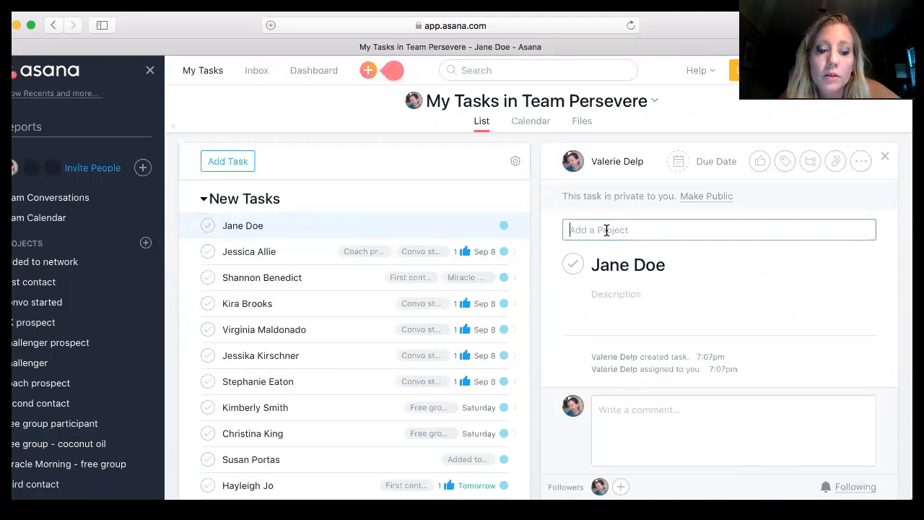
text(A)
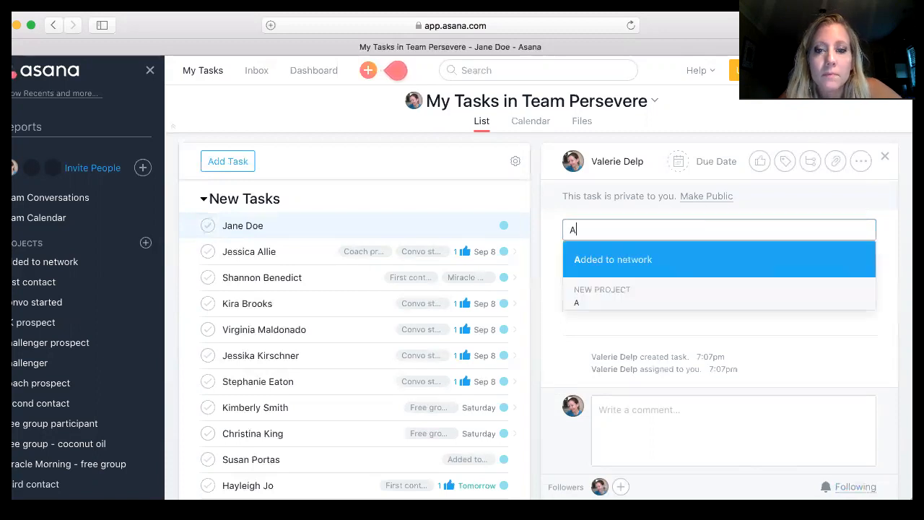
click(667, 259)
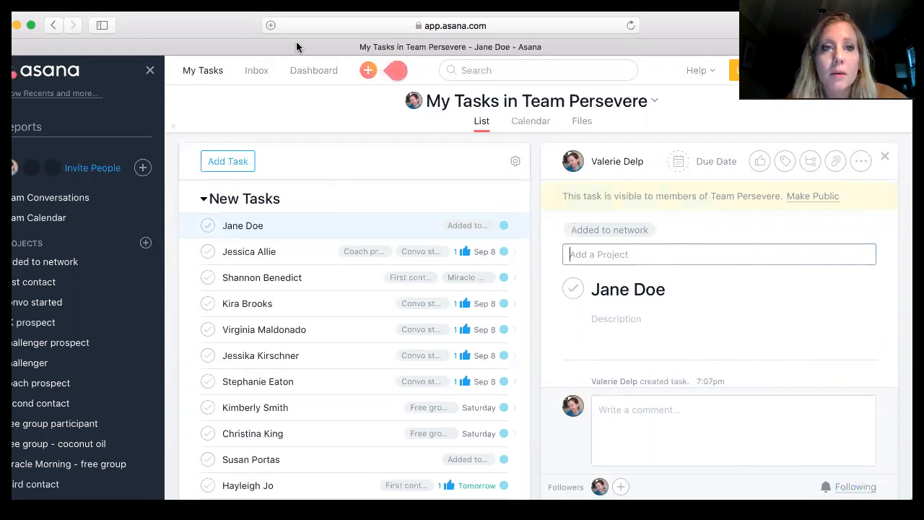
- Search for the task by the prospect's first name and open it from the results
drag(233, 26, 230, 38)
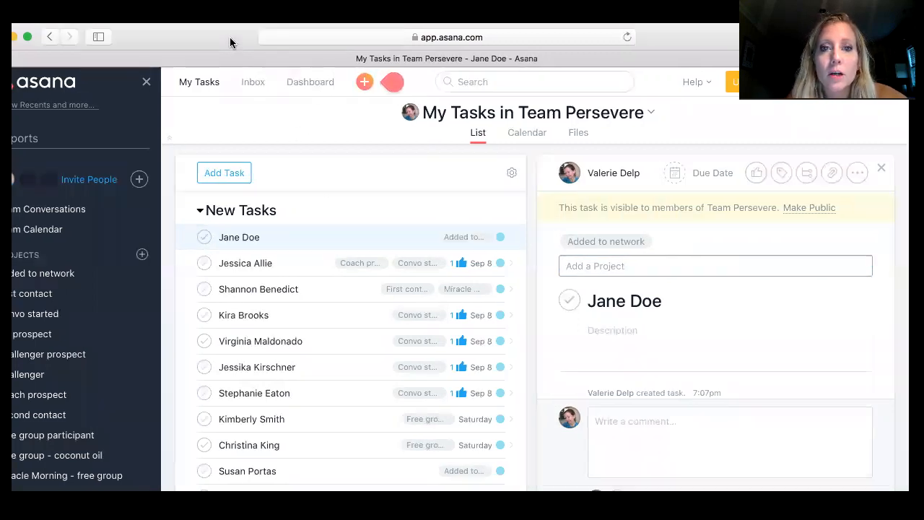
click(479, 82)
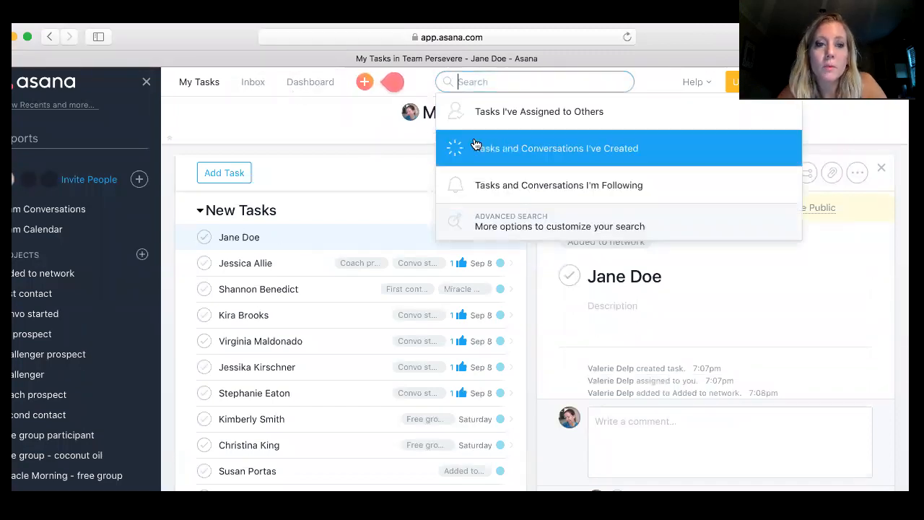
text(Jane)
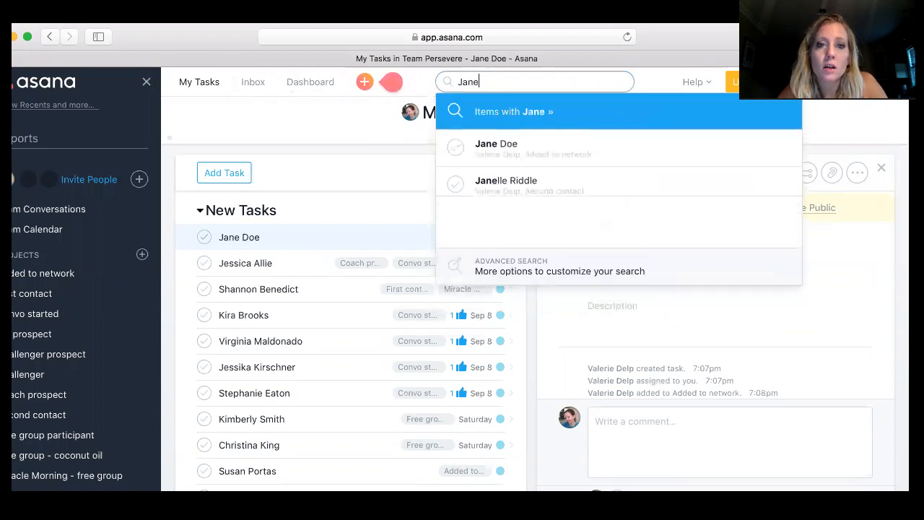
click(534, 154)
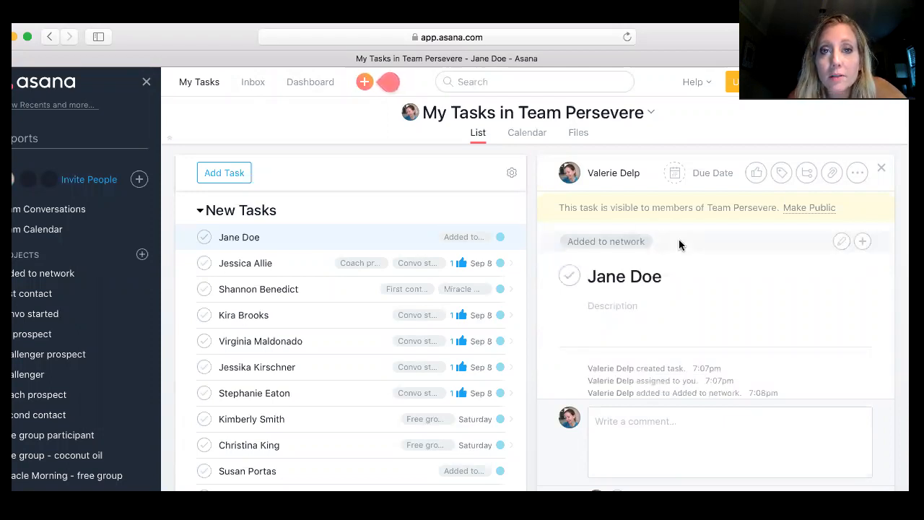
- Like the task and switch its project to First contact
click(754, 182)
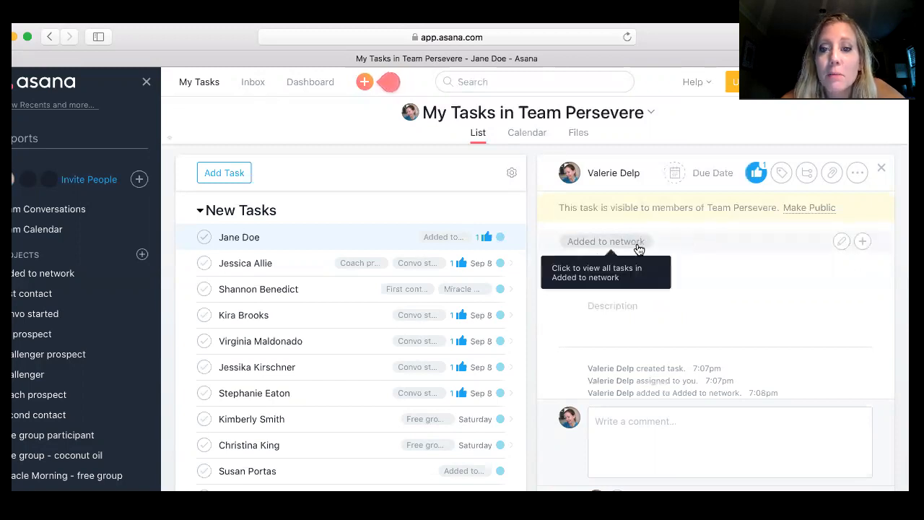
click(841, 244)
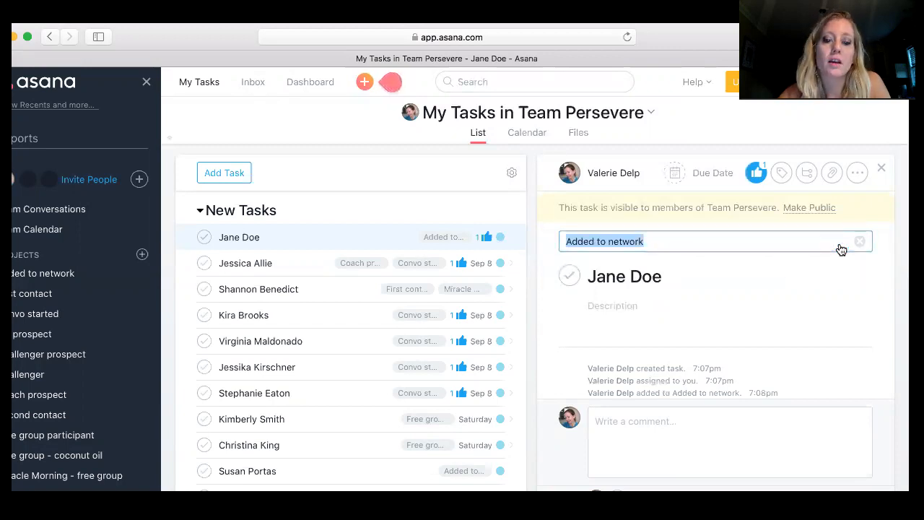
text(Fi)
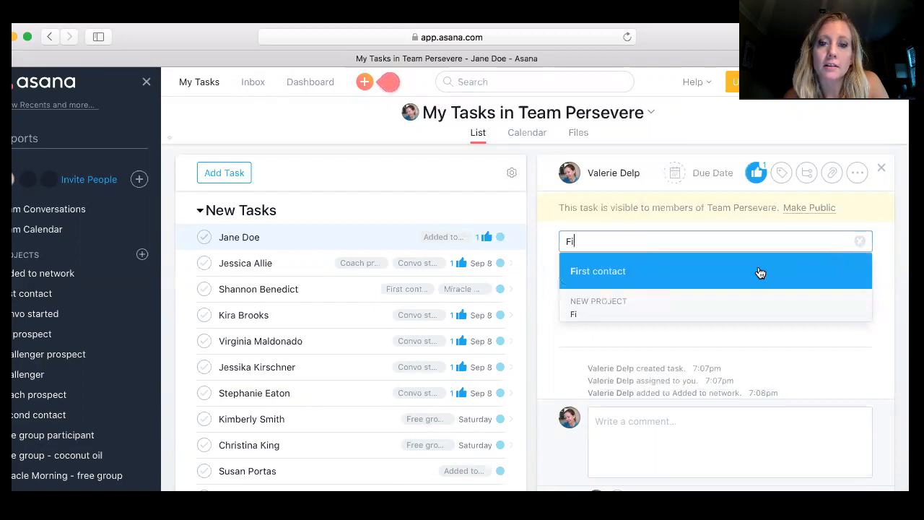
click(760, 272)
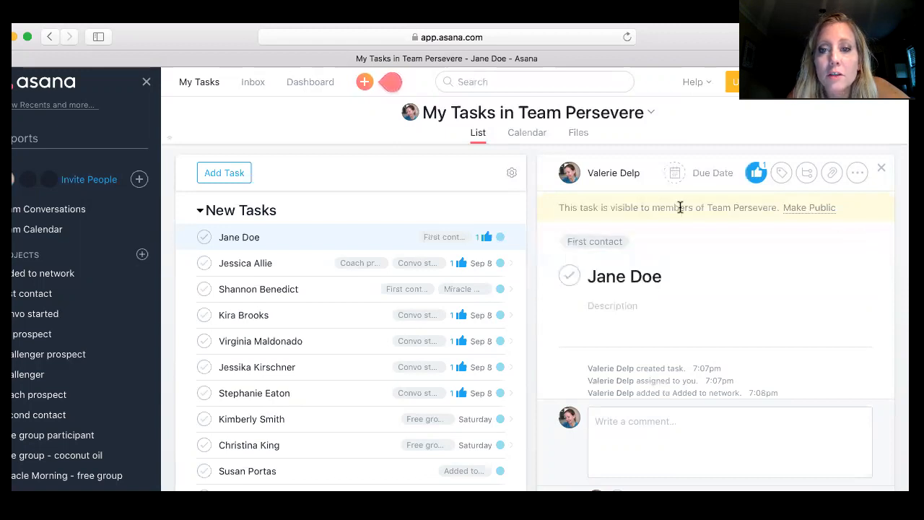
- Set the task's due date to Monday, September 4, 2017
click(703, 177)
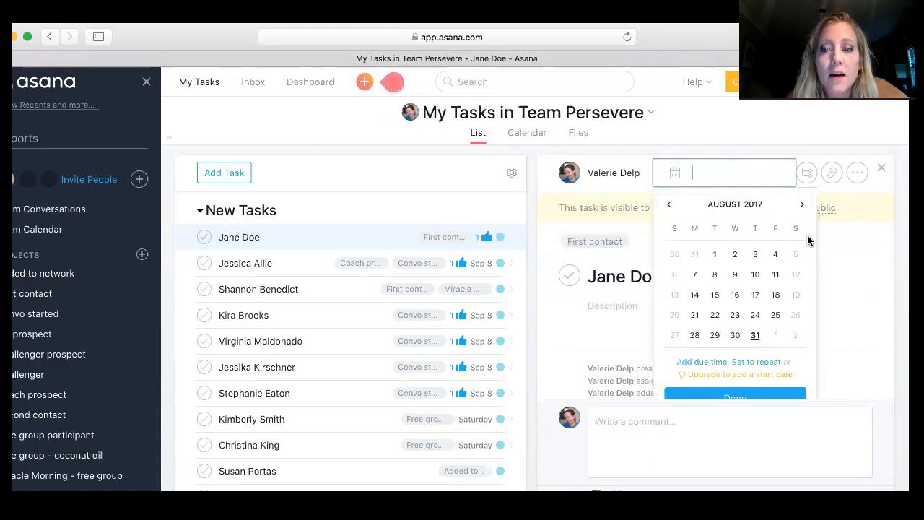
click(804, 208)
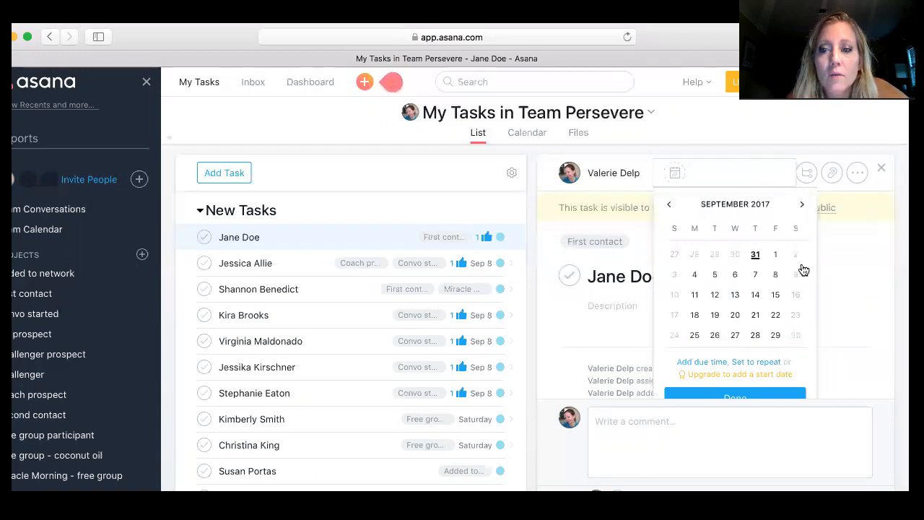
click(691, 277)
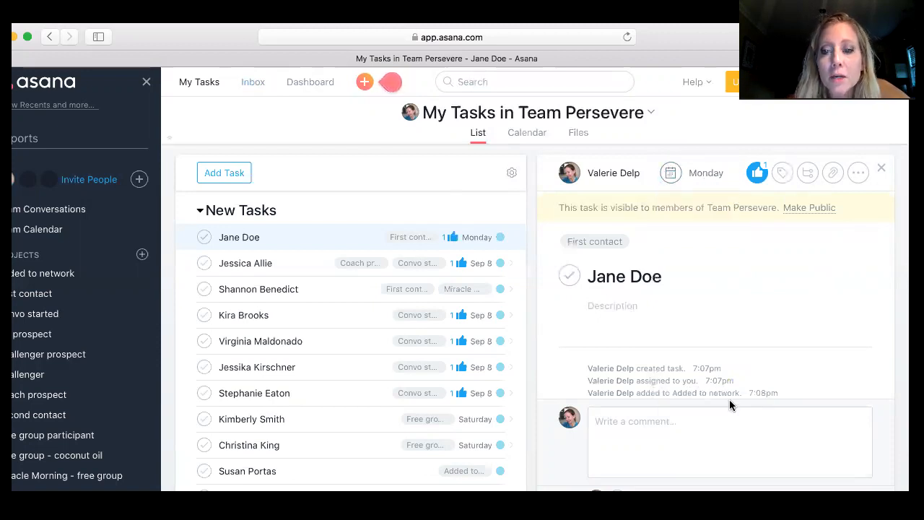
- Write the comment "From New York. Has 2 kids, ages 4 & 6. Married." on the task
click(642, 417)
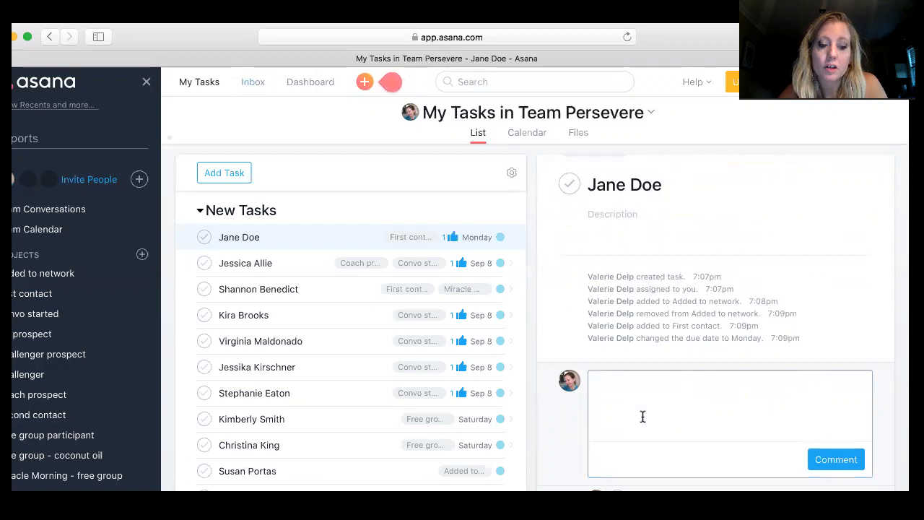
text(From)
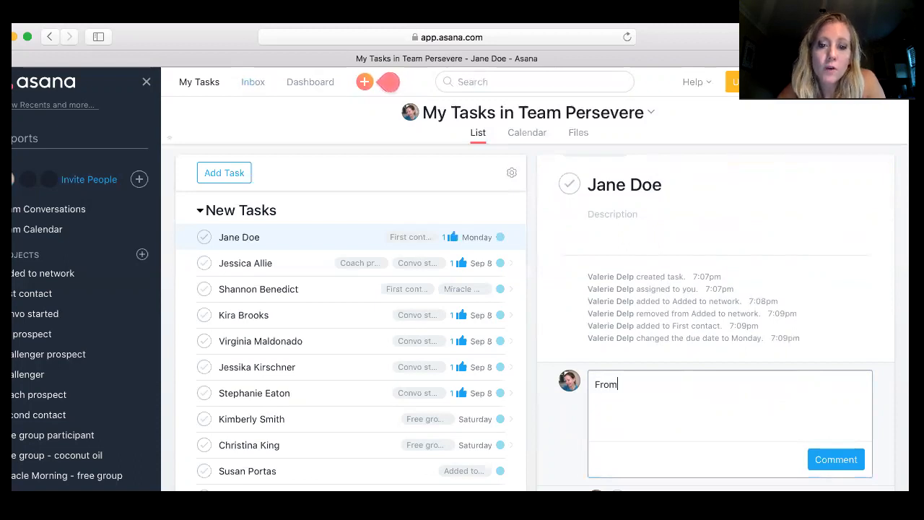
text( New Yo)
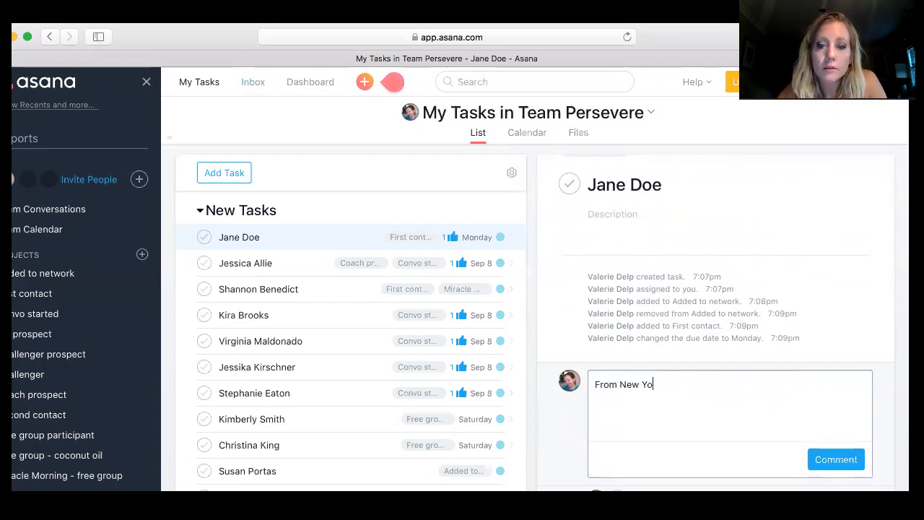
text(rk, Has 2 kids, ages)
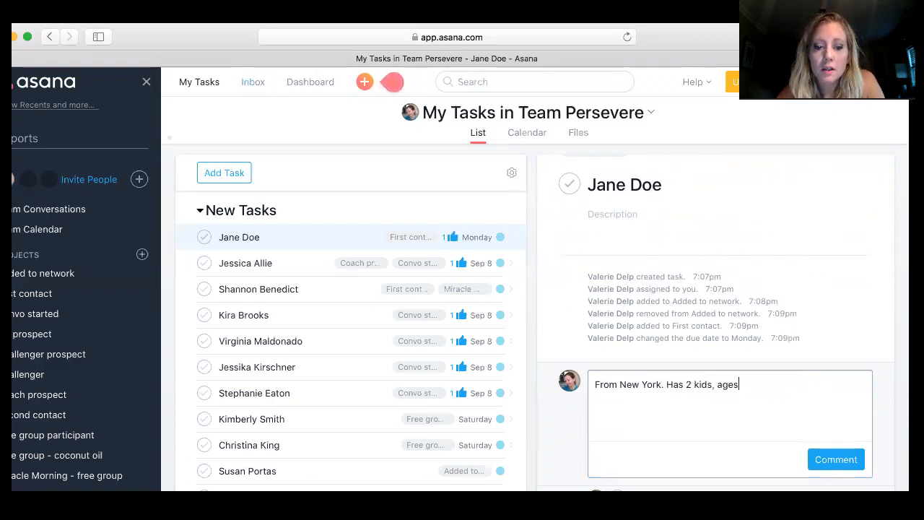
text( 4 & )
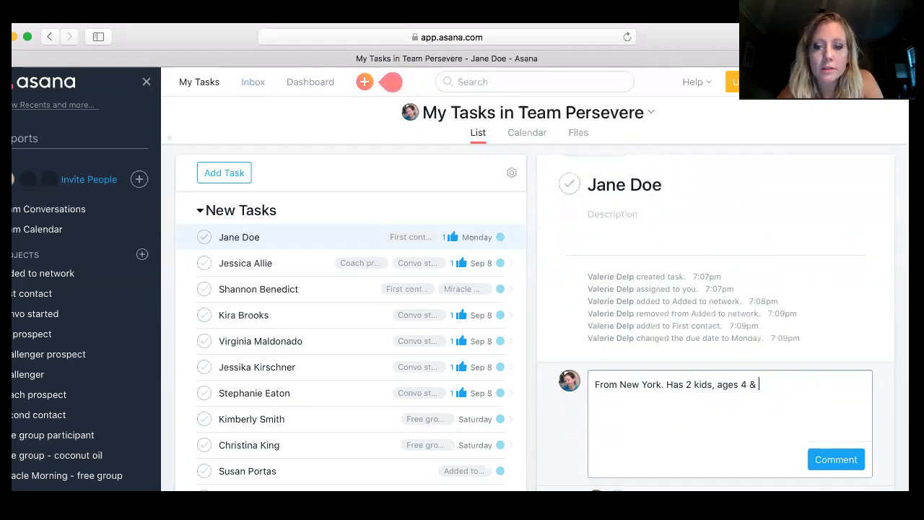
text(6. Married.)
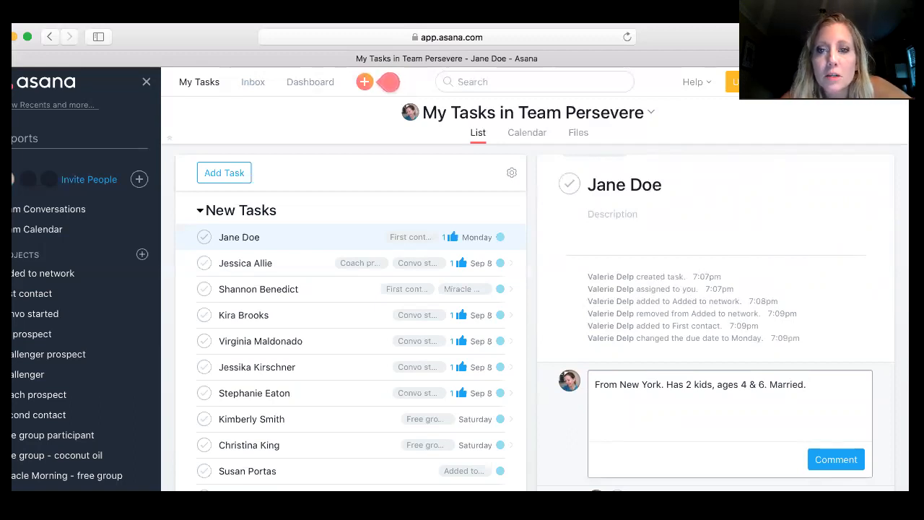
- Switch the task's project to Convo started
scroll(701, 287, up, 3)
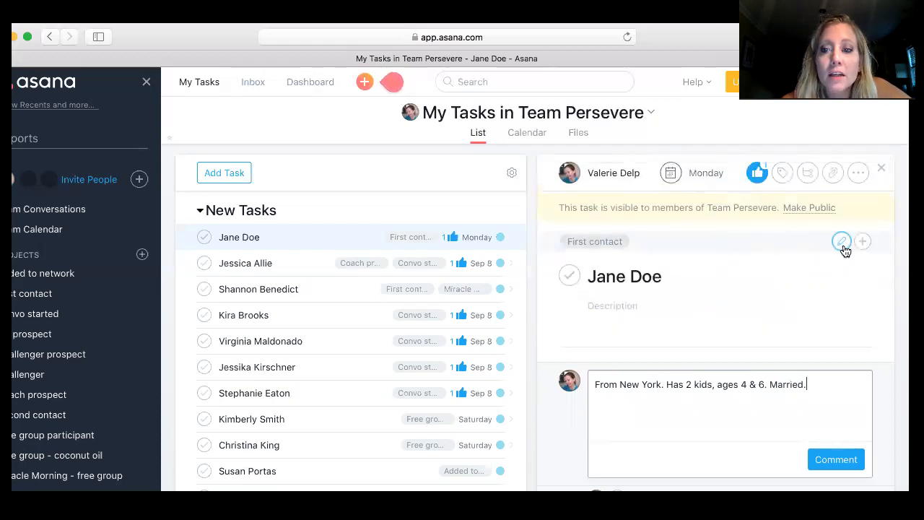
click(844, 246)
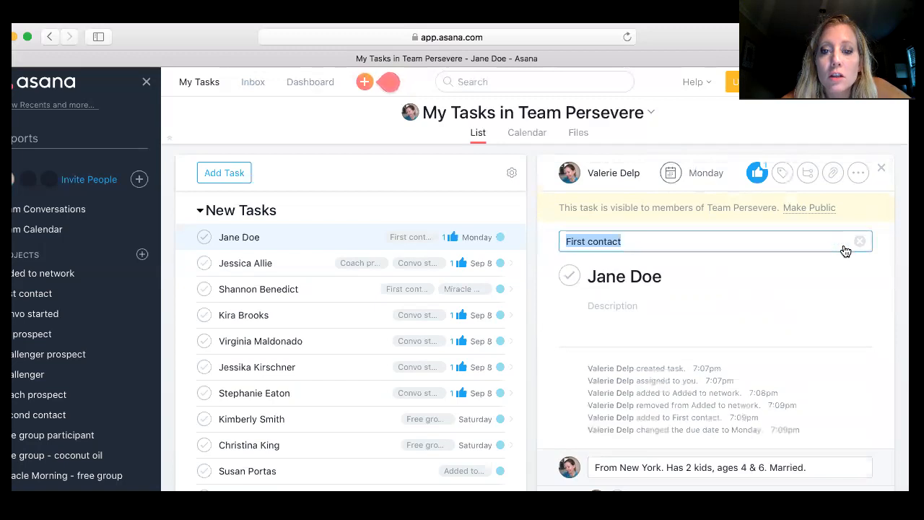
text(c)
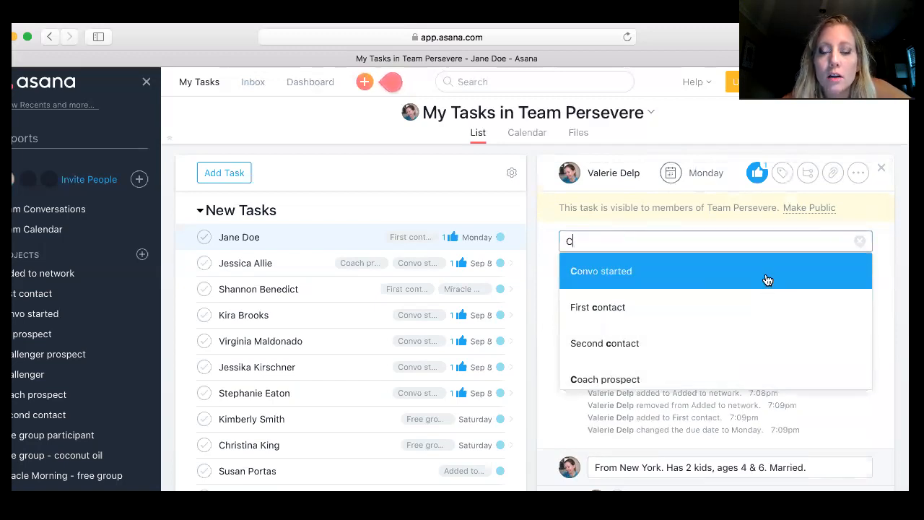
click(767, 280)
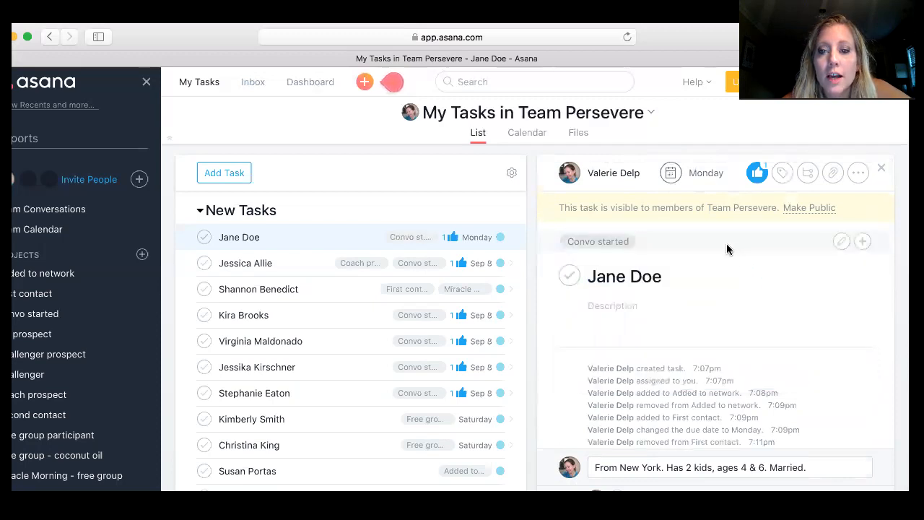
- Switch the task's project back to First contact
click(706, 184)
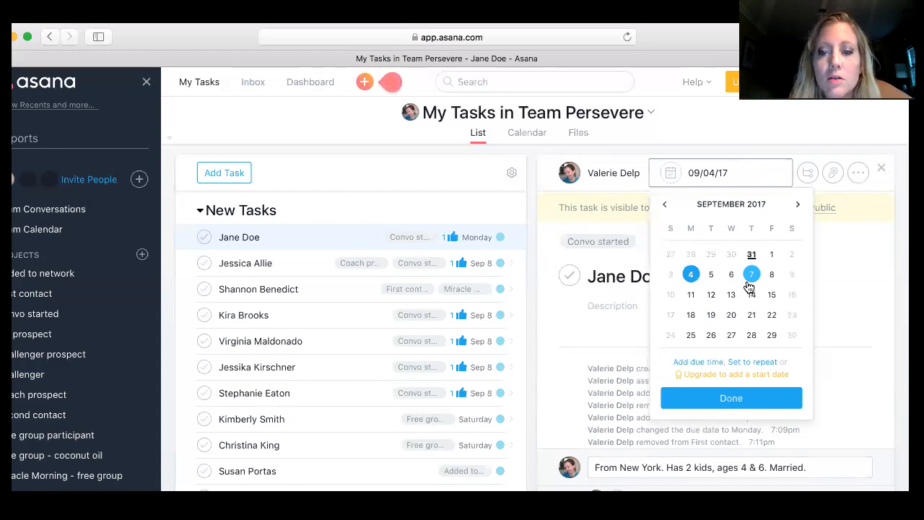
click(842, 262)
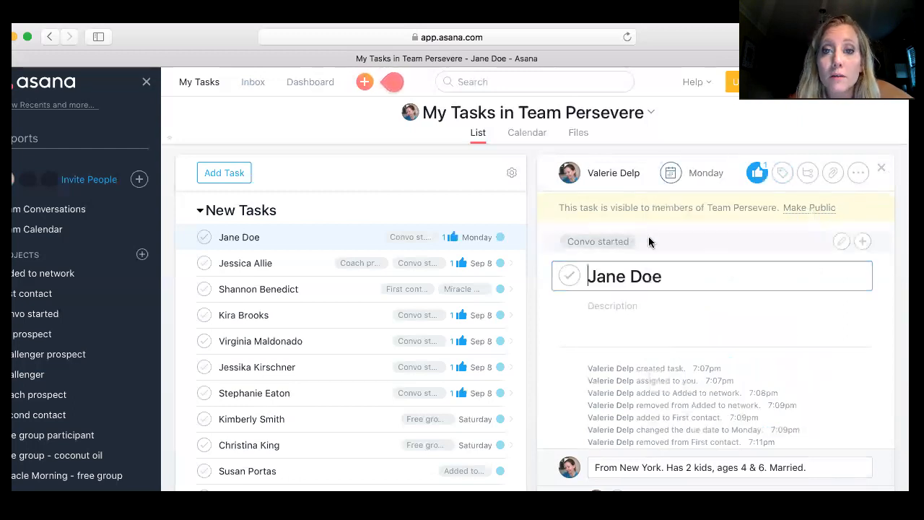
click(842, 244)
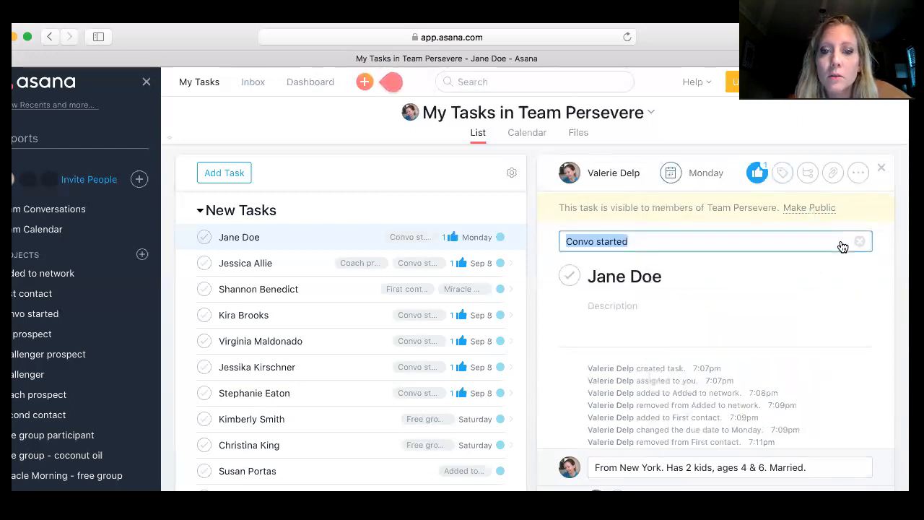
text(F)
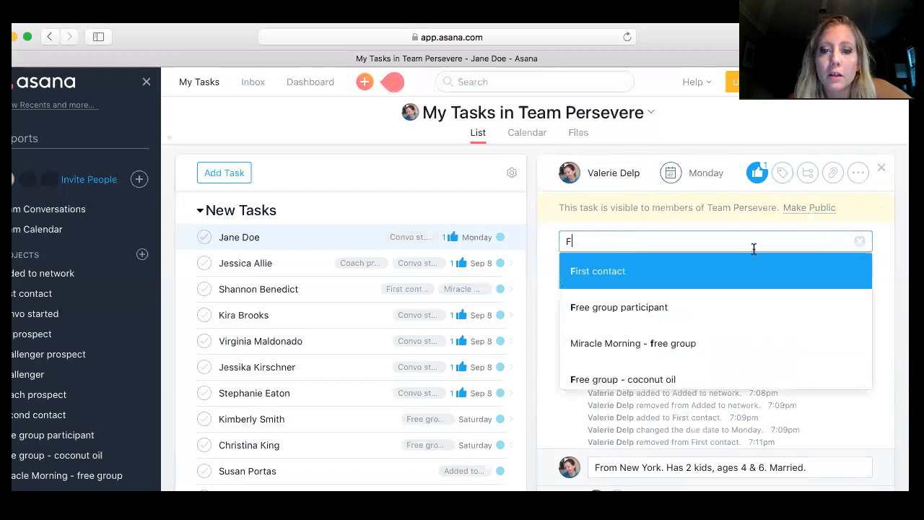
click(693, 281)
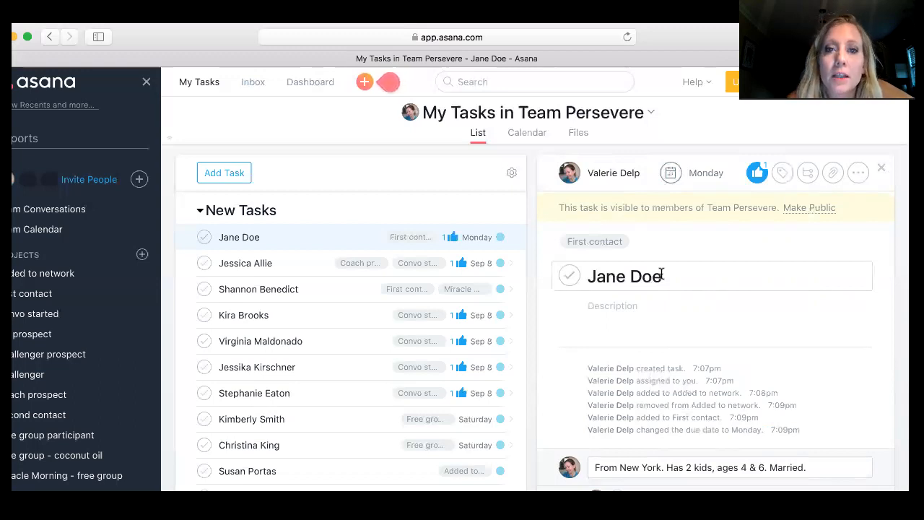
- Switch the task's project to Second contact
mouse_move(819, 234)
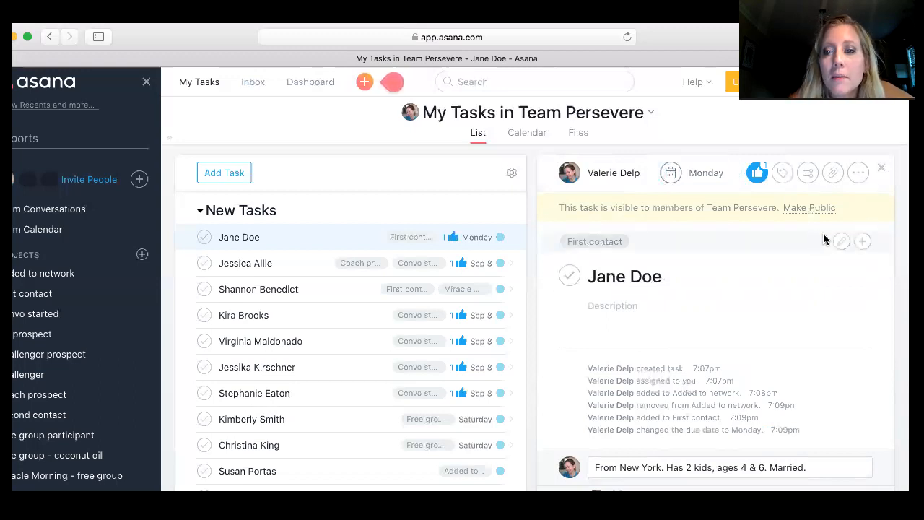
click(840, 245)
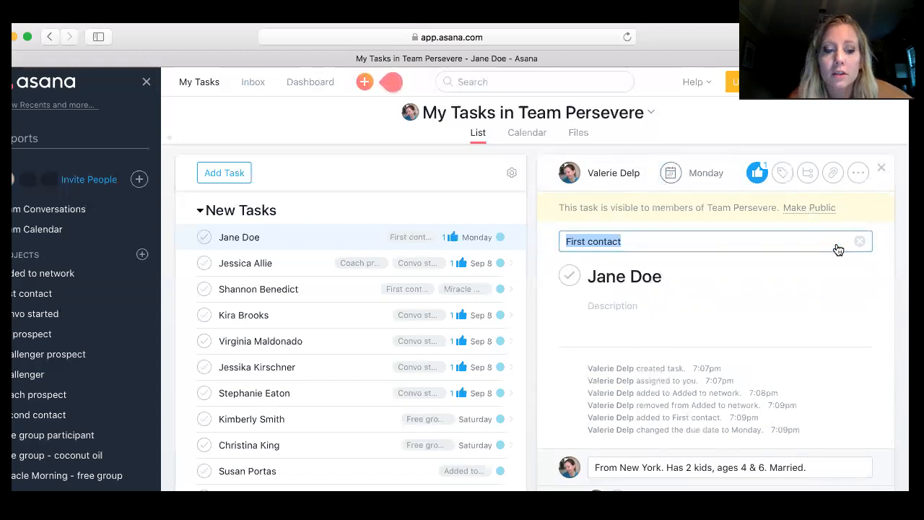
text(zs)
key(BackSpace)
key(BackSpace)
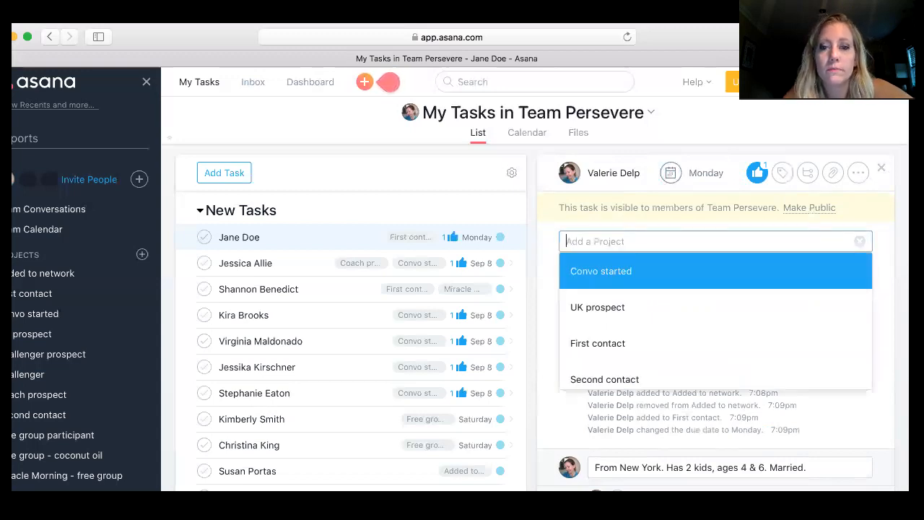
text(s)
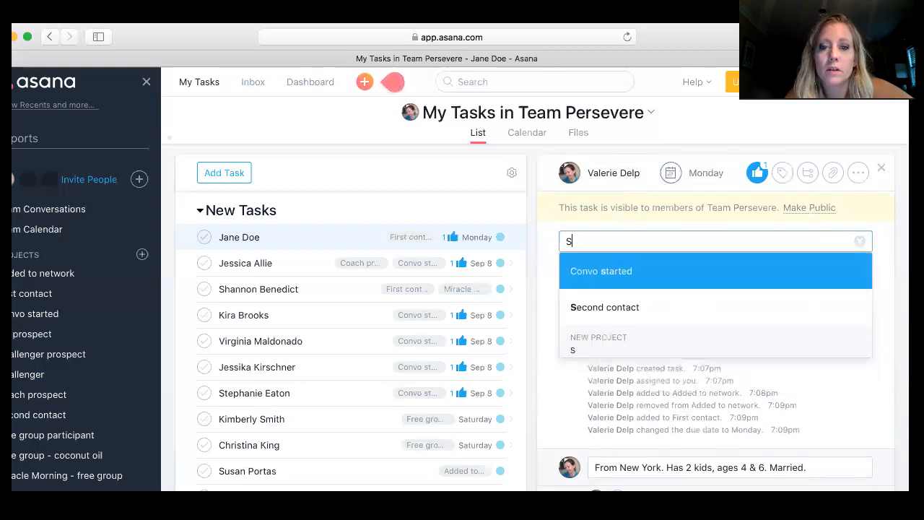
click(722, 306)
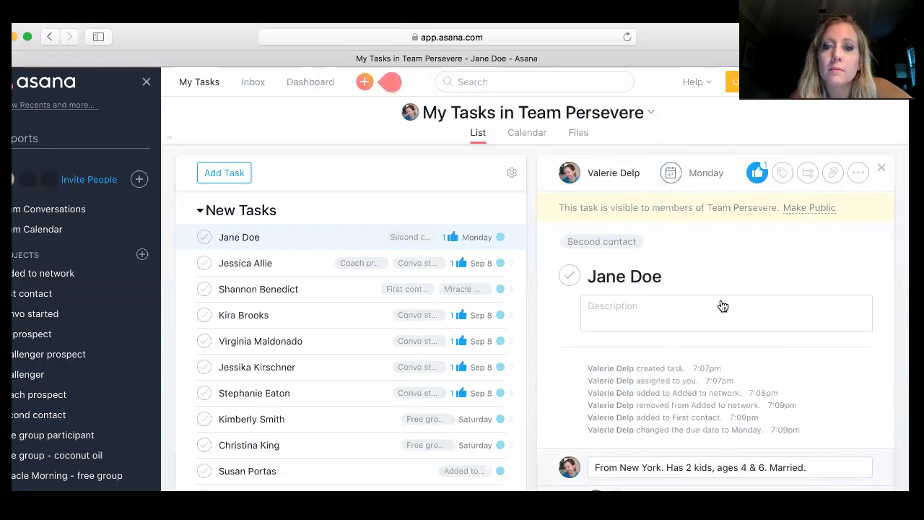
- Set the task's due date to September 15, 2017
click(691, 172)
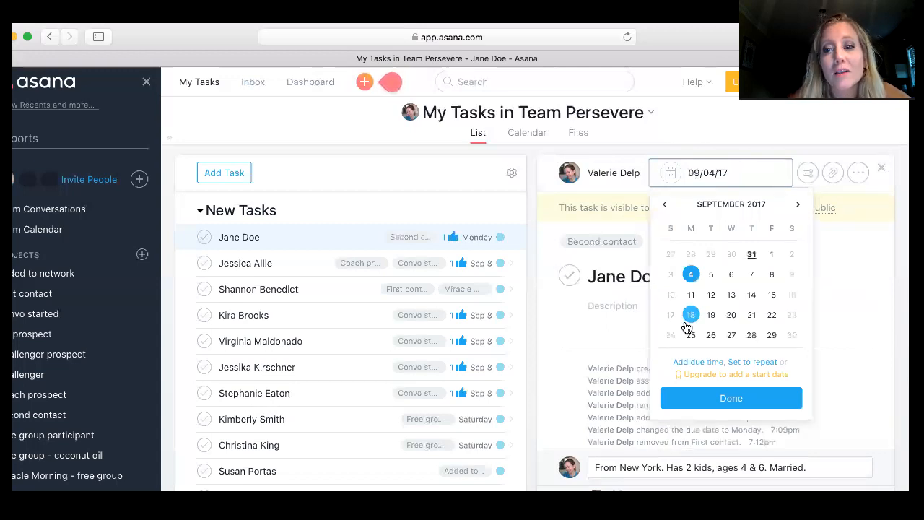
click(771, 297)
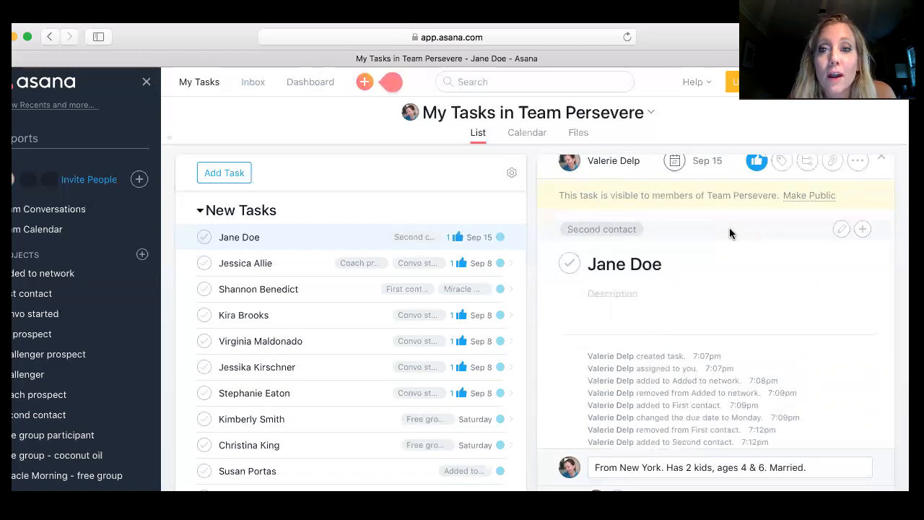
- Switch the task's project to Convo started
scroll(712, 284, up, 1)
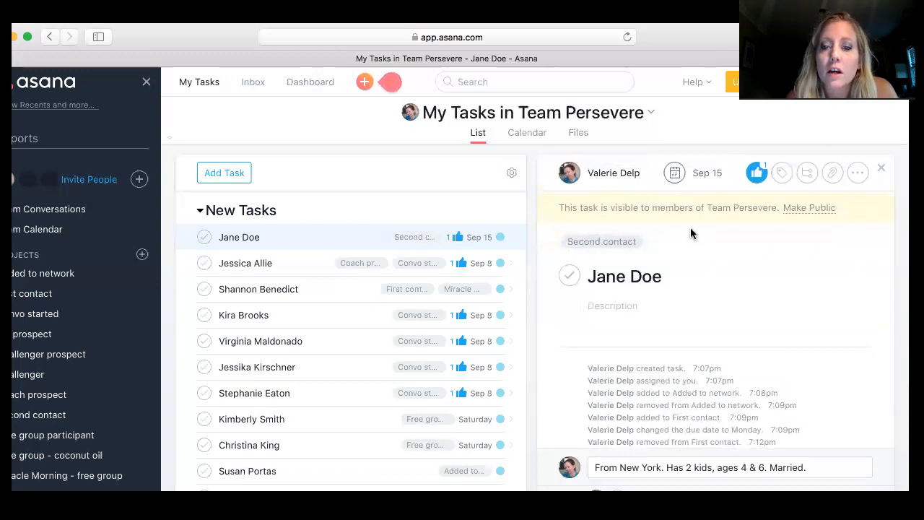
click(842, 247)
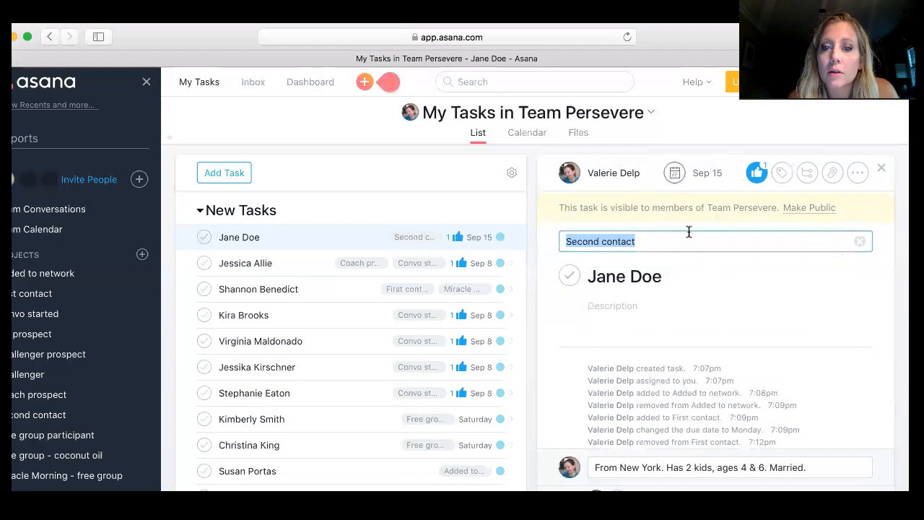
text(co)
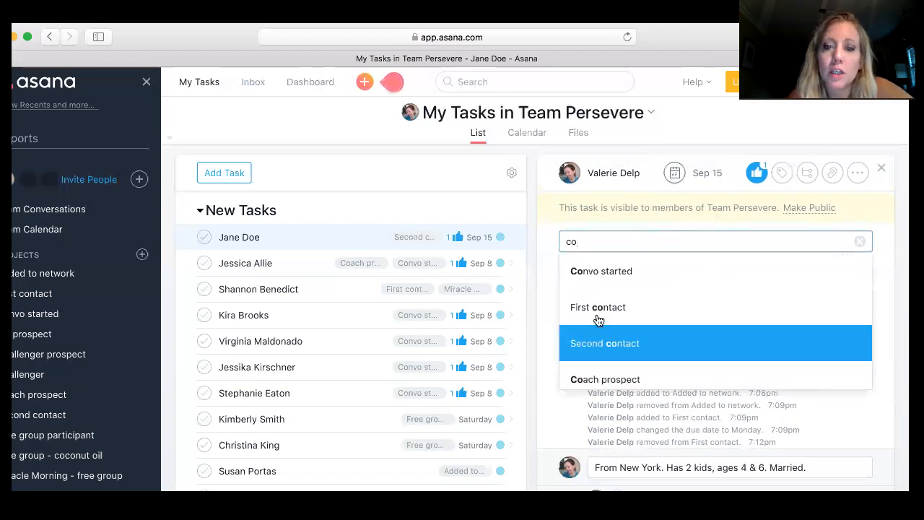
click(629, 273)
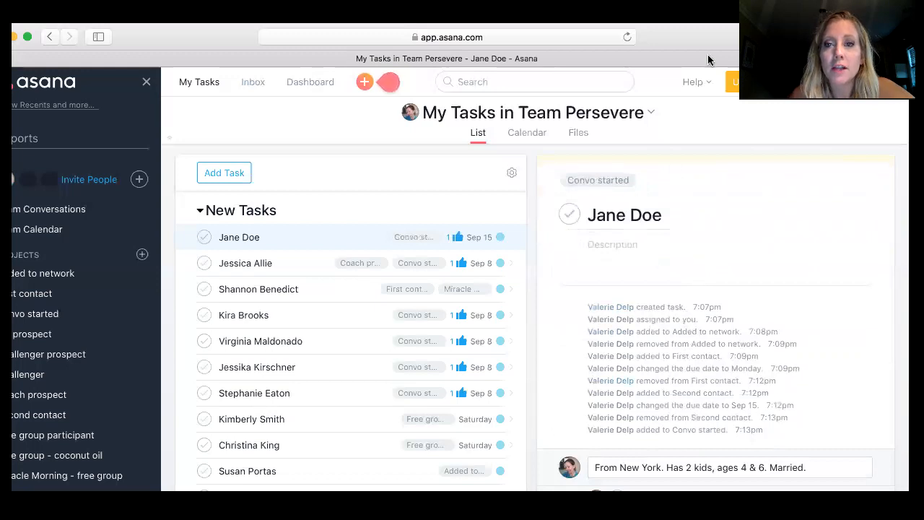
- Post the drafted comment "From New York. Has 2 kids, ages 4 & 6. Married." on the task
drag(714, 42, 714, 31)
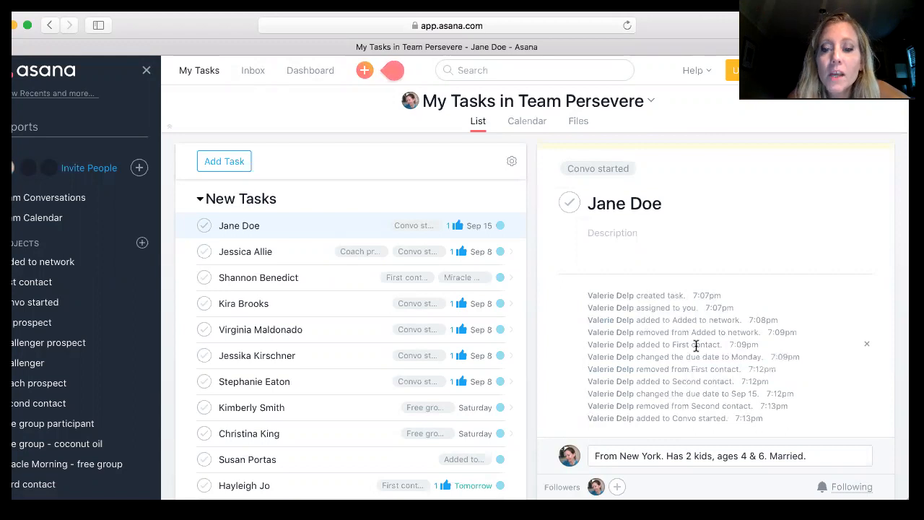
scroll(696, 345, down, 1)
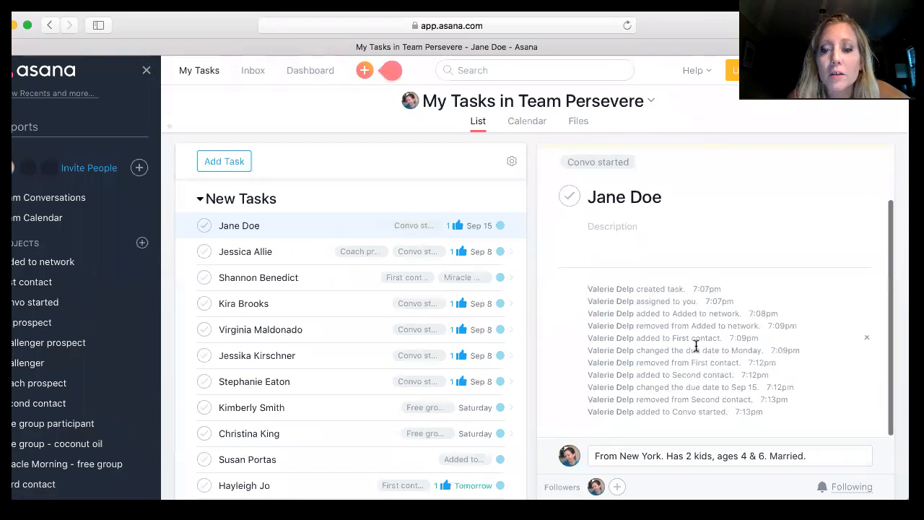
click(825, 453)
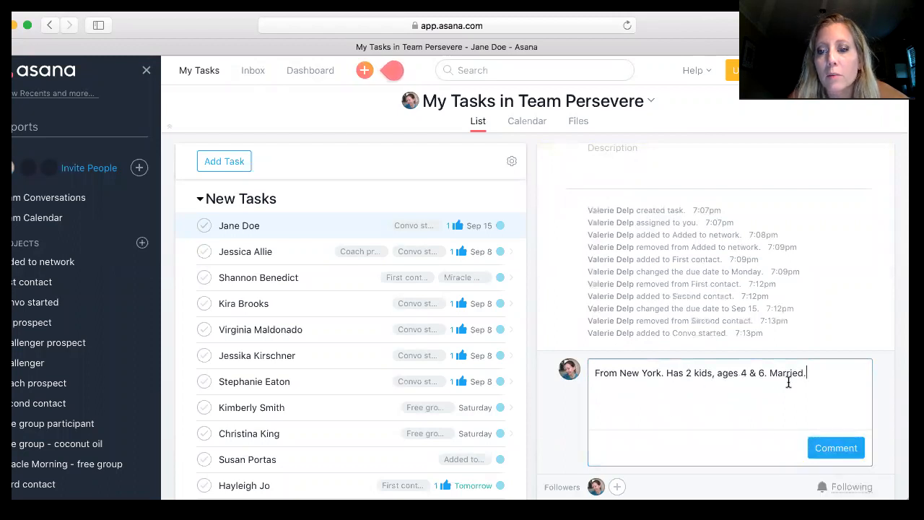
click(837, 452)
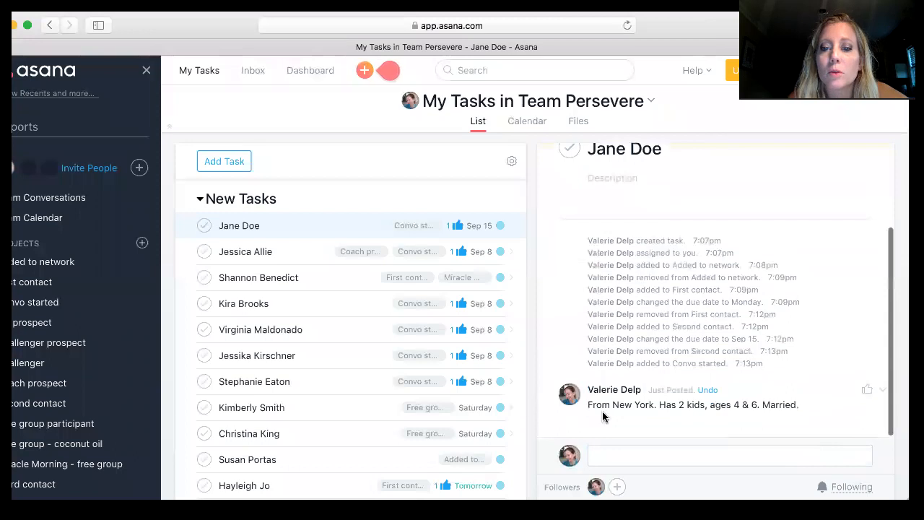
- Write a new comment "Looking to lose 30 lbs, and struggles with planning healthy meals."
click(655, 456)
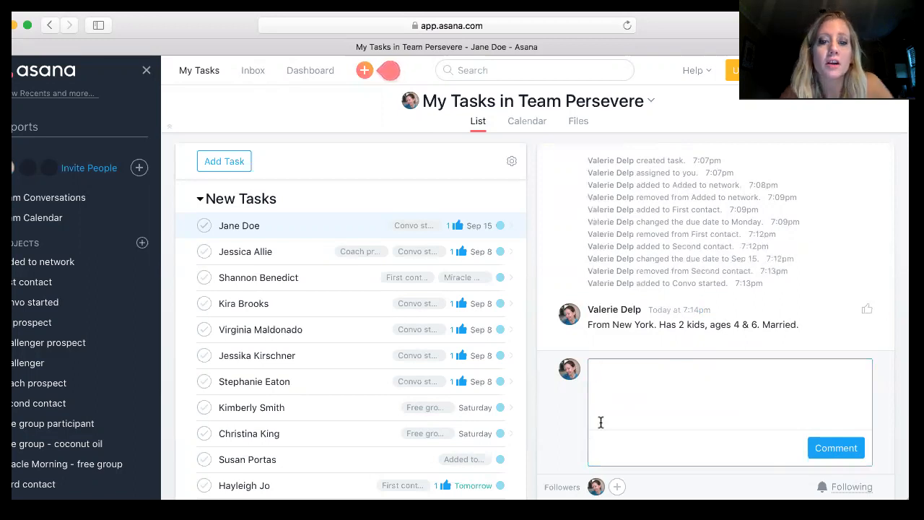
text(L)
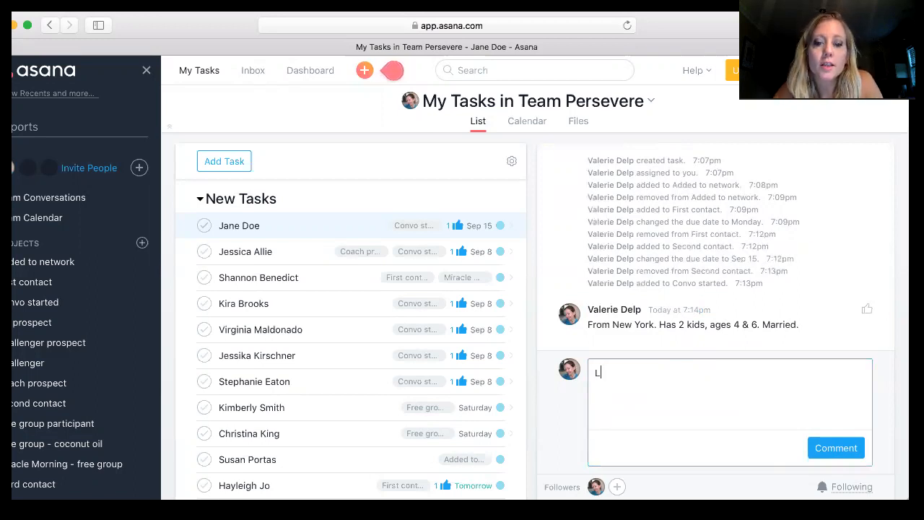
text(ooking to lose )
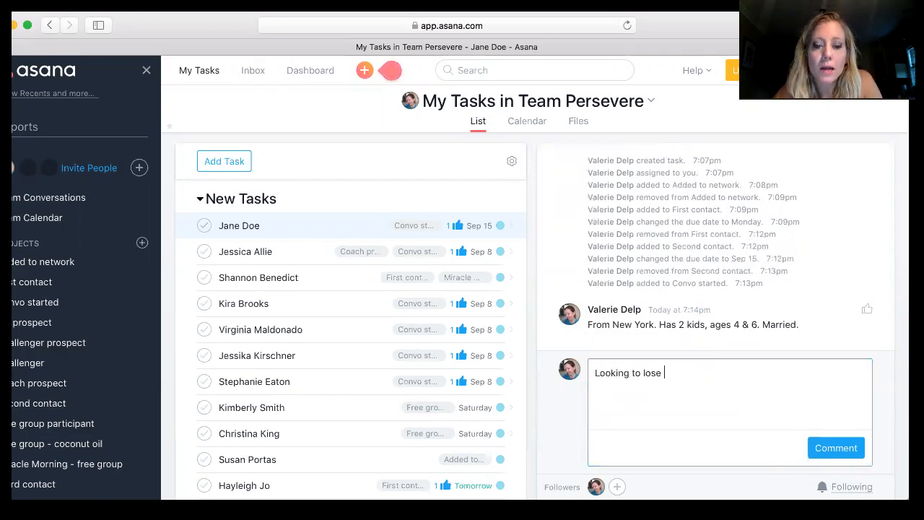
text(30 lbs, and str)
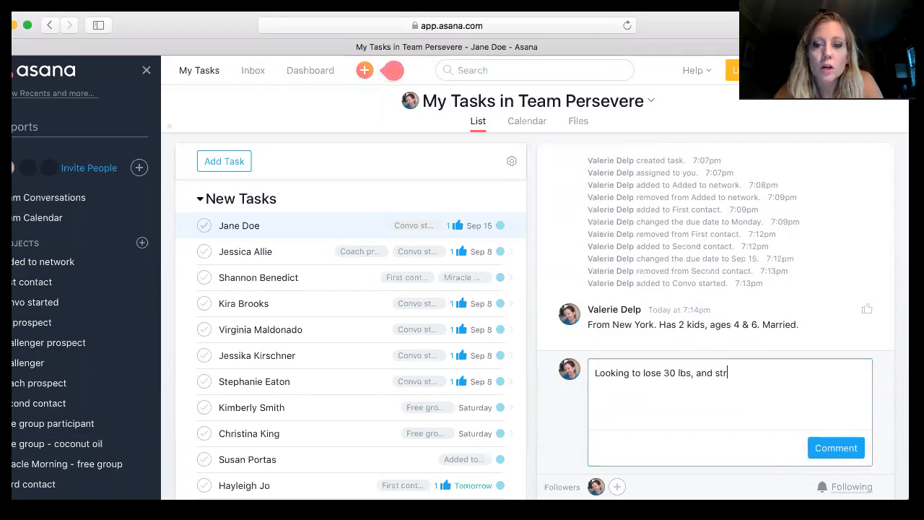
text(uggles with p)
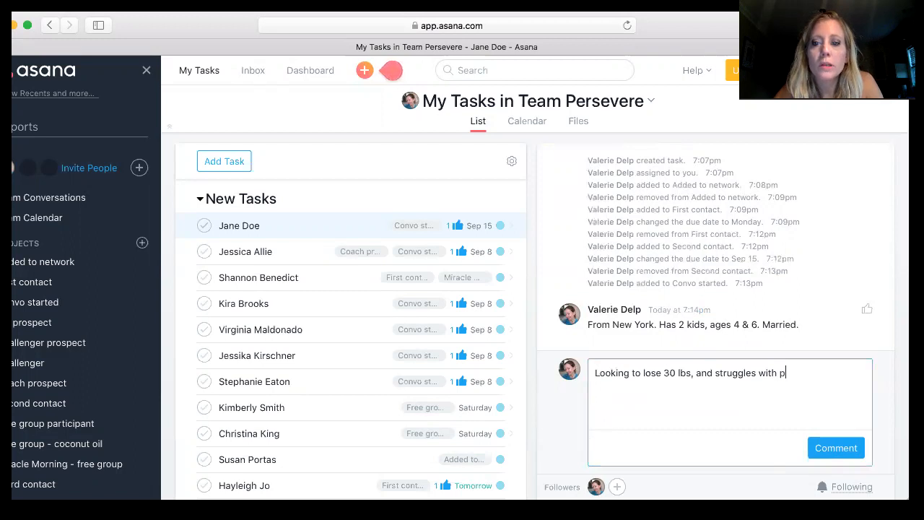
text(lanning)
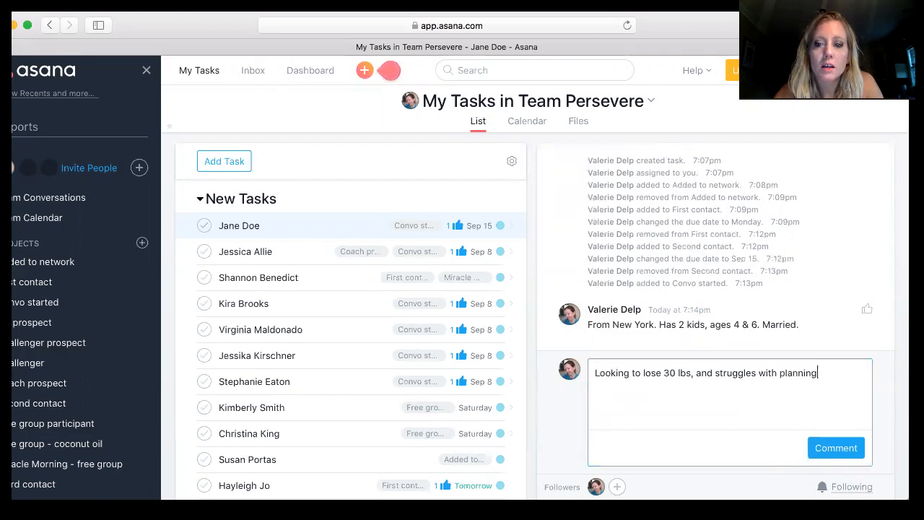
text( healty m)
key(BackSpace)
key(BackSpace)
key(BackSpace)
text(thy maels.)
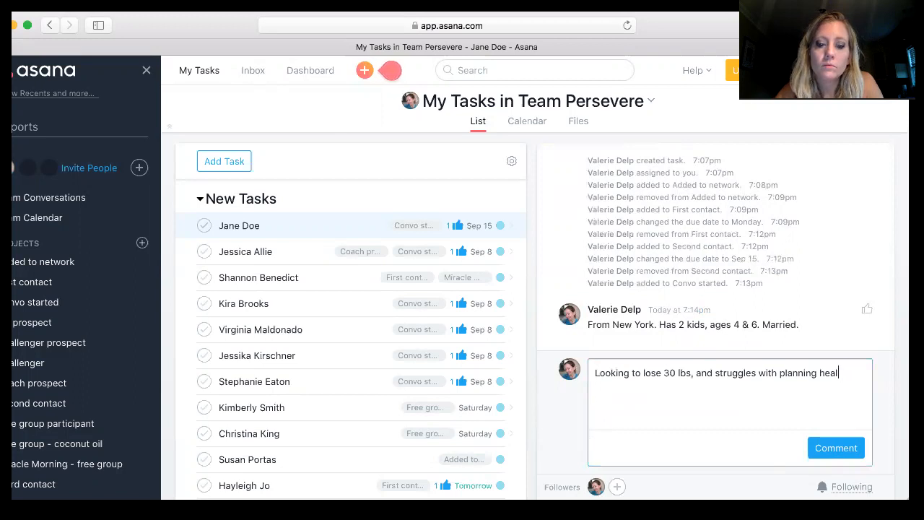
key(BackSpace)
key(BackSpace)
key(BackSpace)
key(BackSpace)
key(BackSpace)
text(eals.)
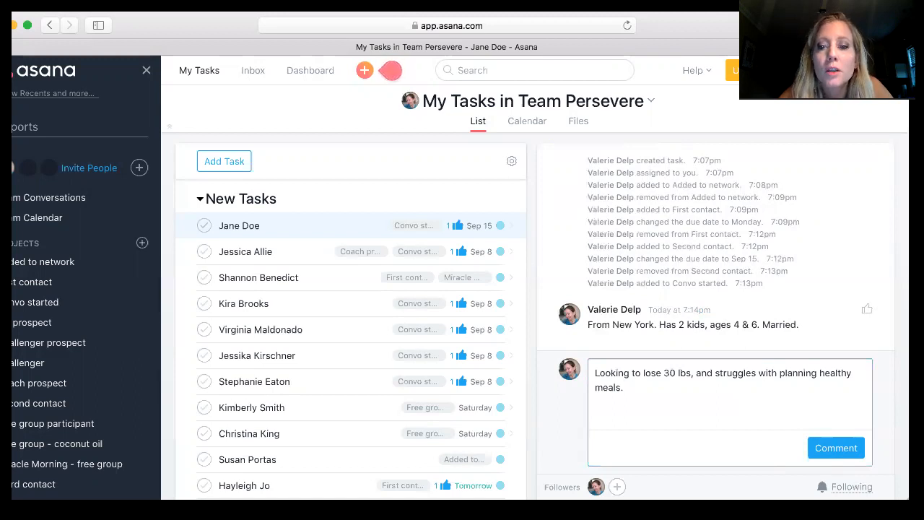
click(837, 452)
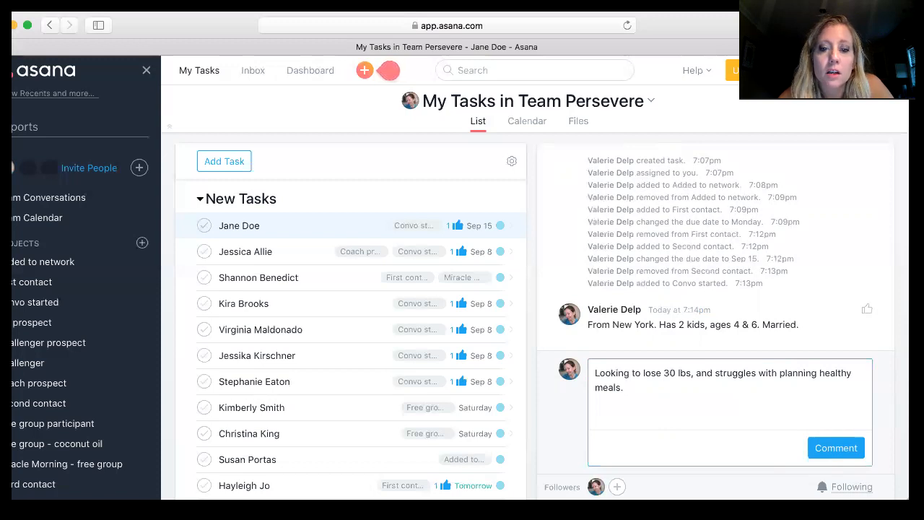
- Extend the comment with "Wants to lose weight so she can keep up with her kids." and post it
text(Wants to lose weight)
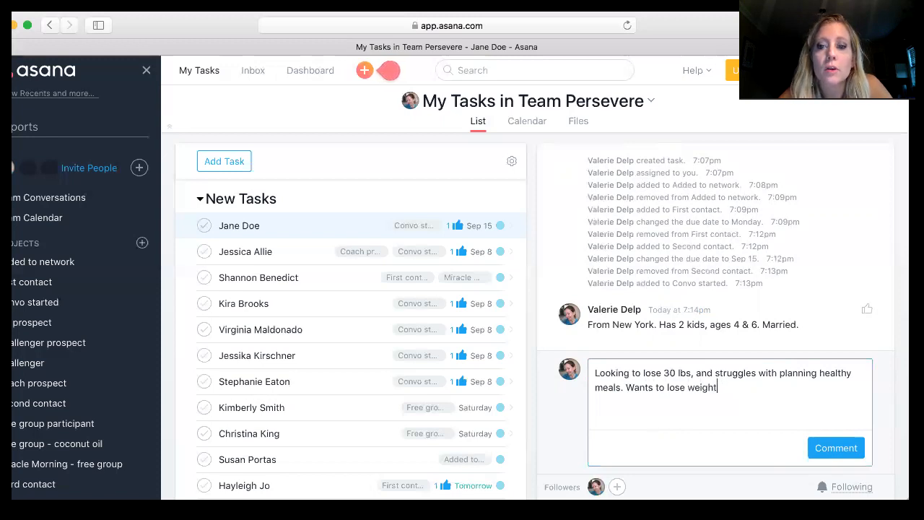
text( so )
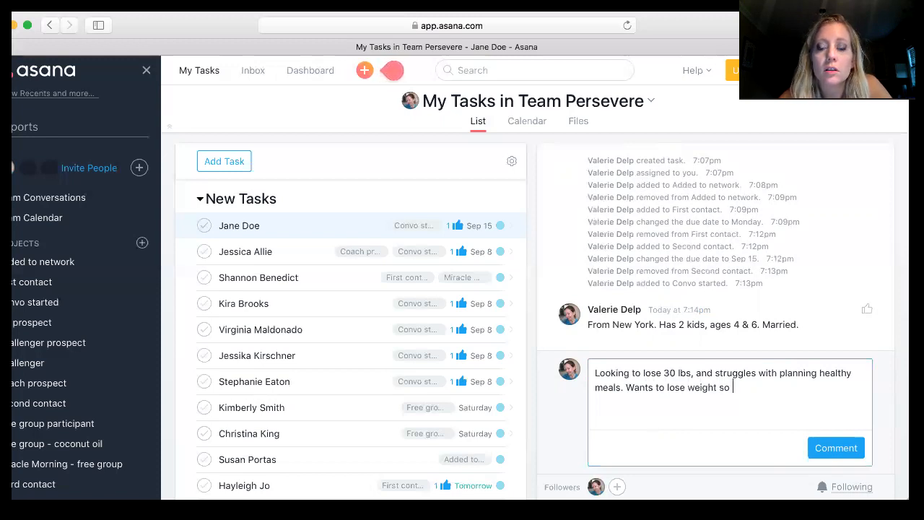
text(she can keep)
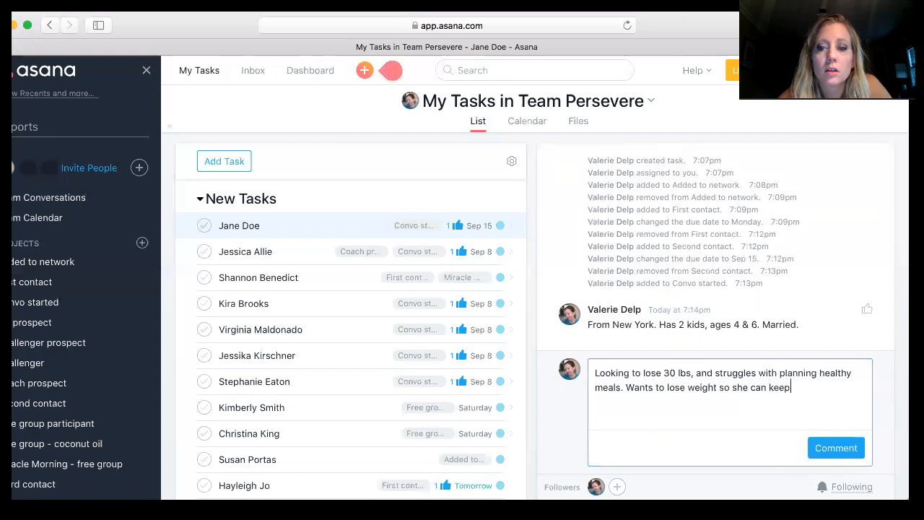
text( up with her kids.)
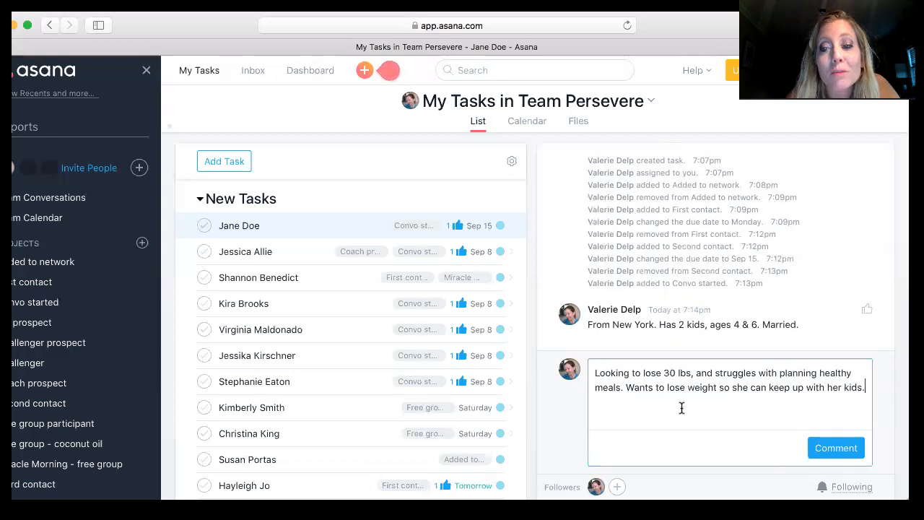
click(836, 448)
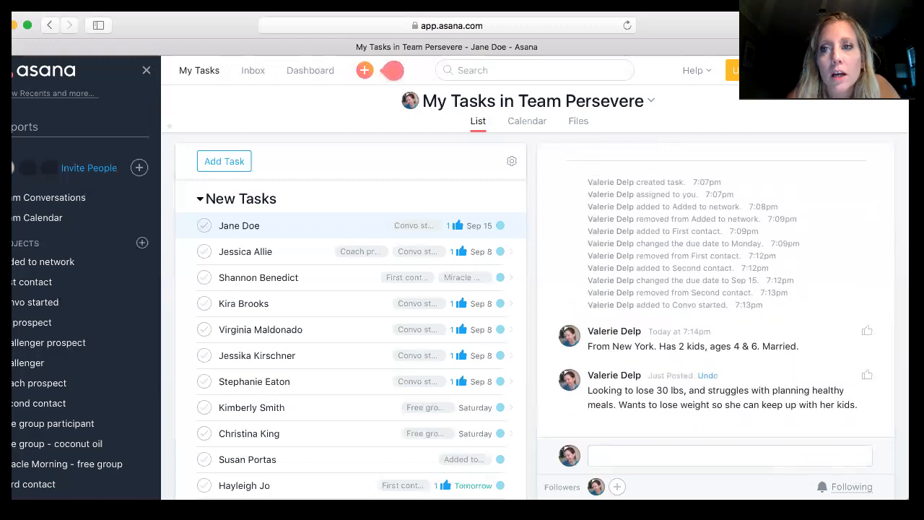
- Add the task to the UK prospect project as well
scroll(736, 282, up, 5)
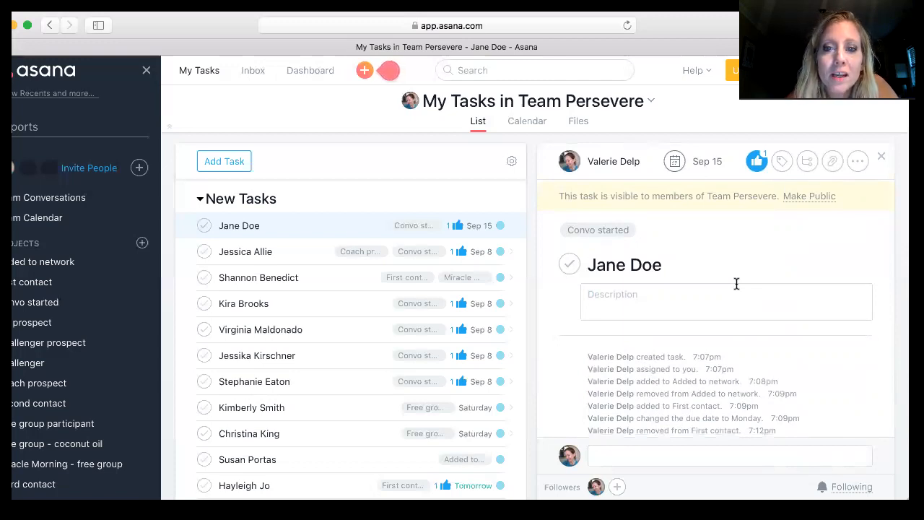
mouse_move(823, 238)
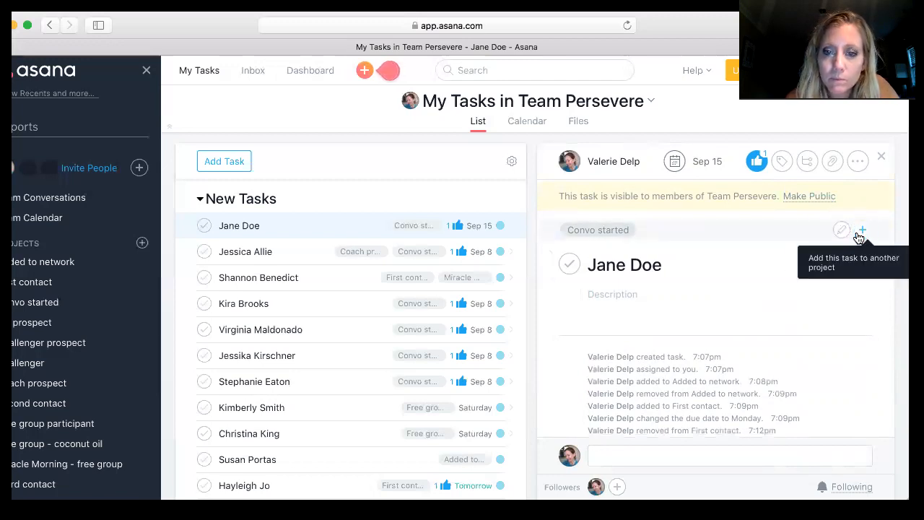
click(859, 237)
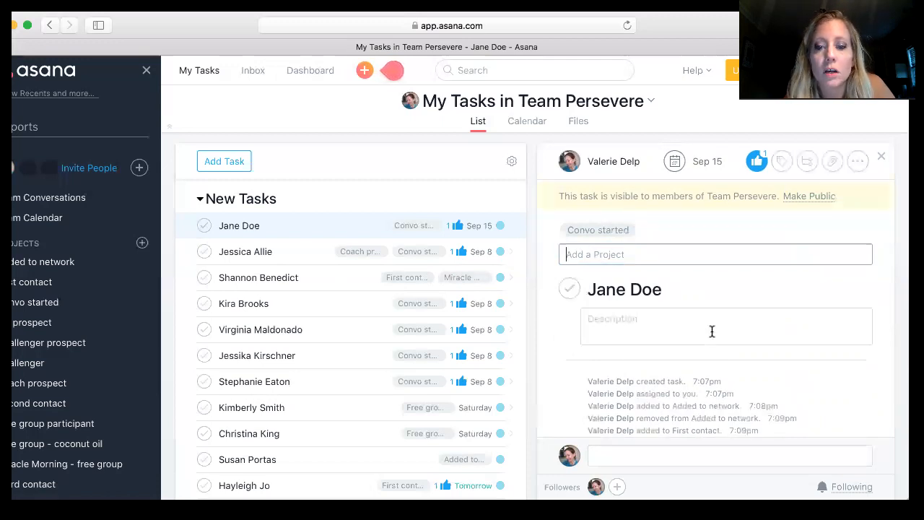
scroll(712, 330, down, 5)
scroll(711, 333, up, 5)
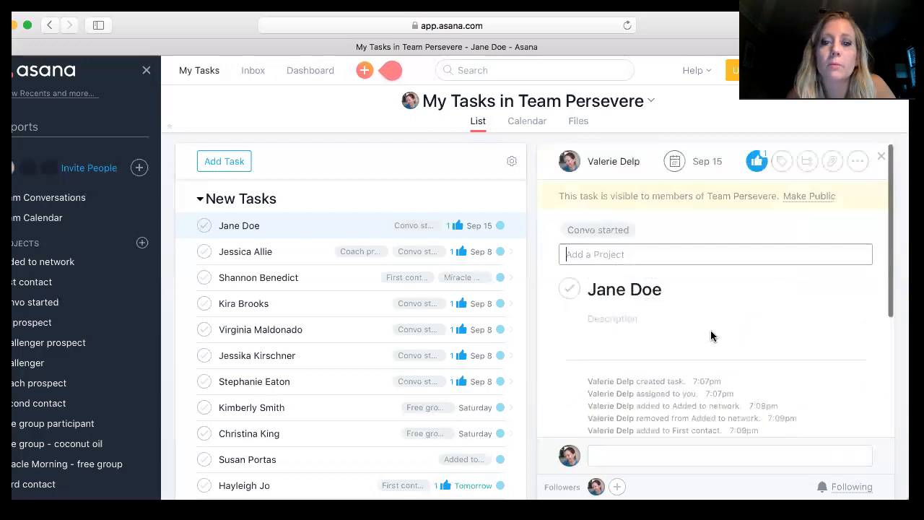
click(685, 254)
text(Uk)
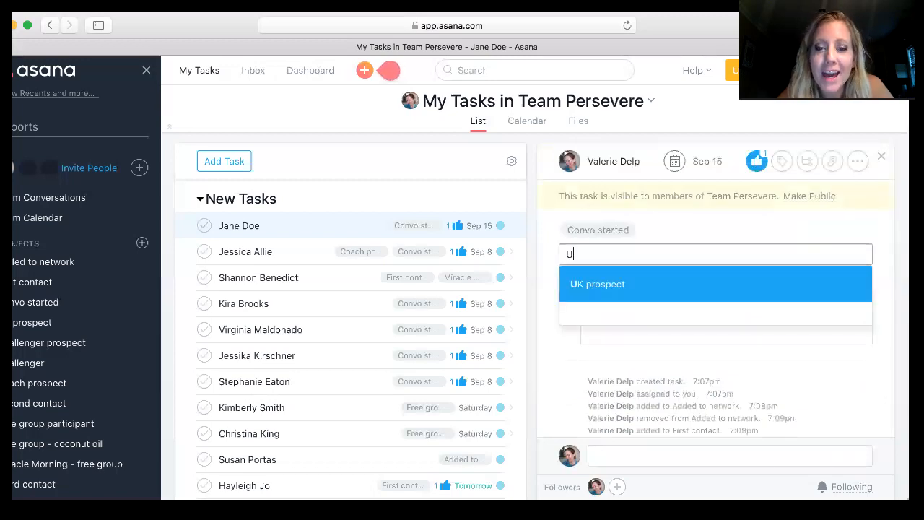
click(680, 284)
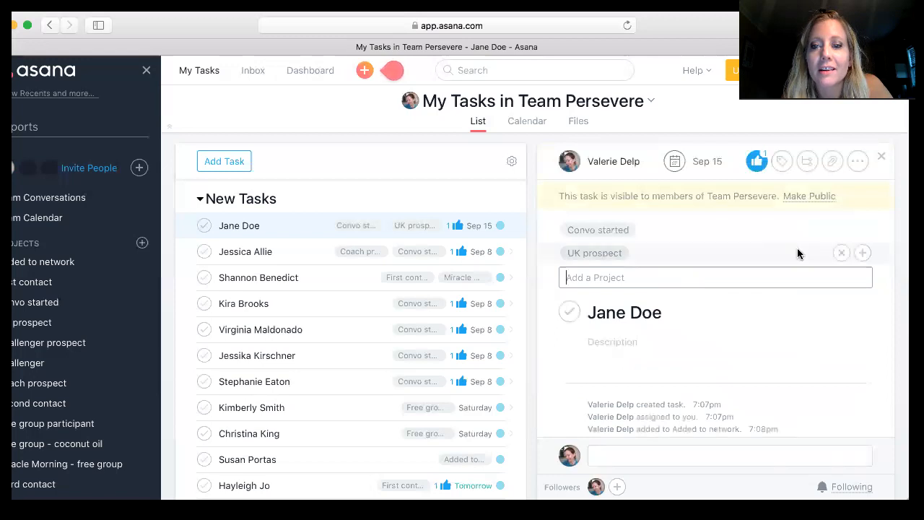
- Remove the task from the UK prospect project and add it to the Free group participant project instead
click(842, 254)
click(700, 254)
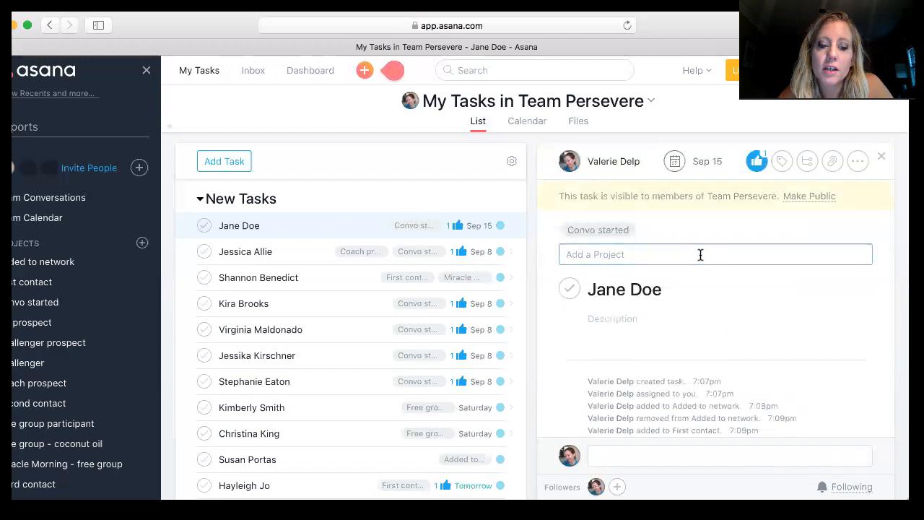
text(f)
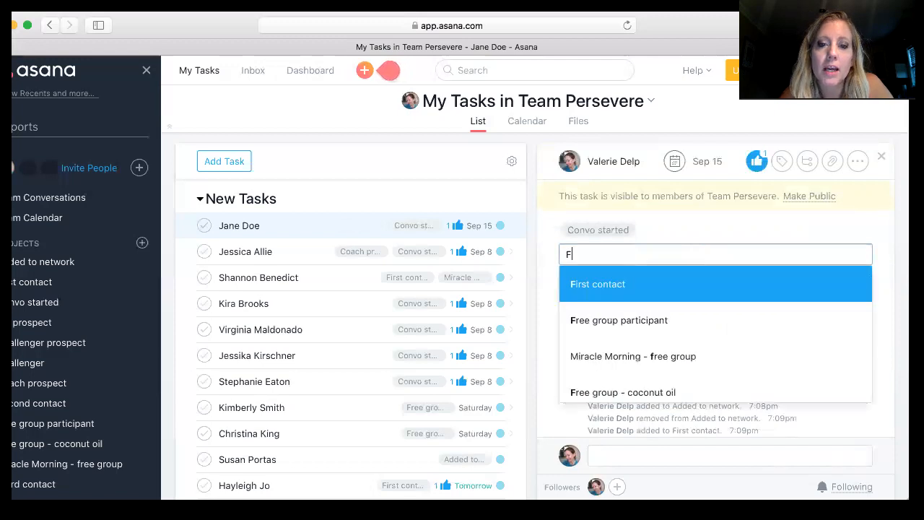
click(659, 320)
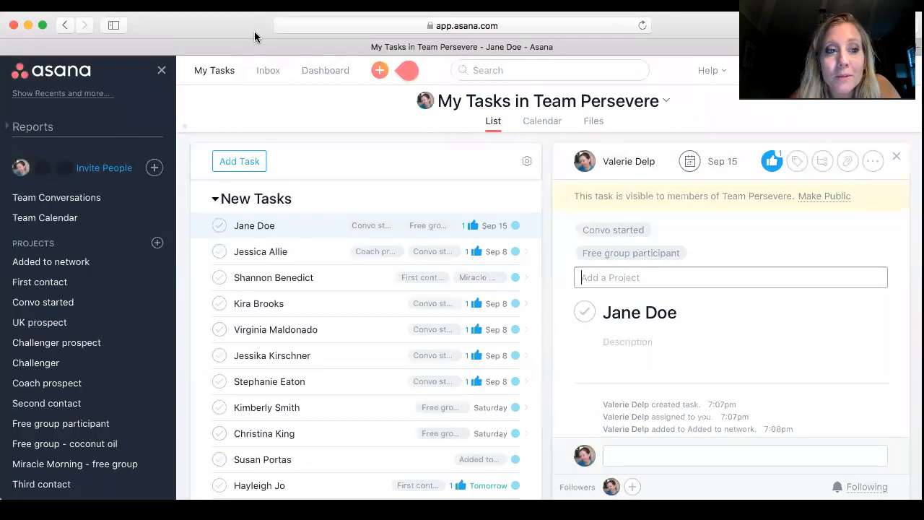
- Browse the Free group - coconut oil, Miracle Morning - free group and Free group participant projects, then reopen Jane Doe's task
click(60, 445)
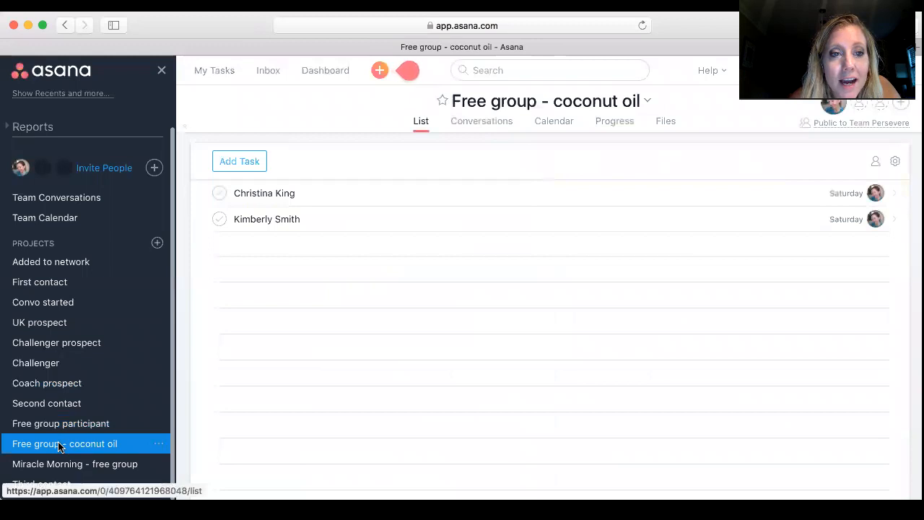
click(78, 466)
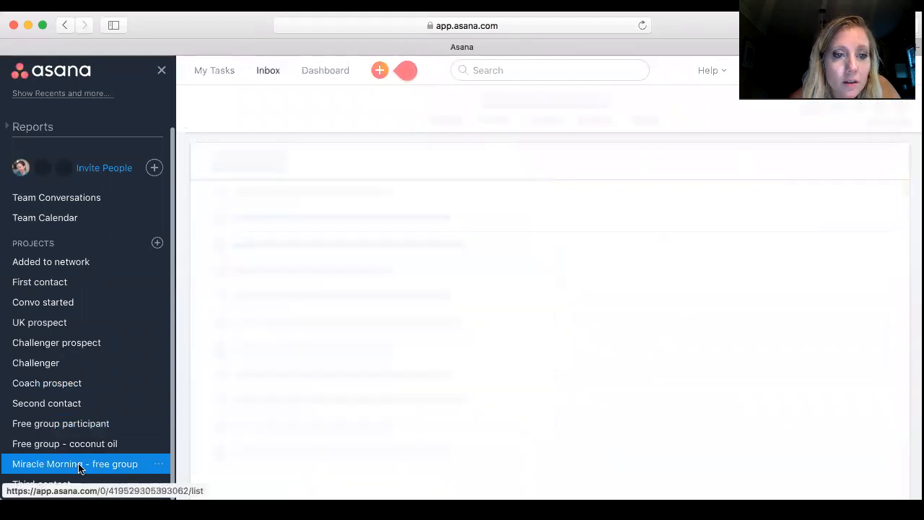
click(78, 423)
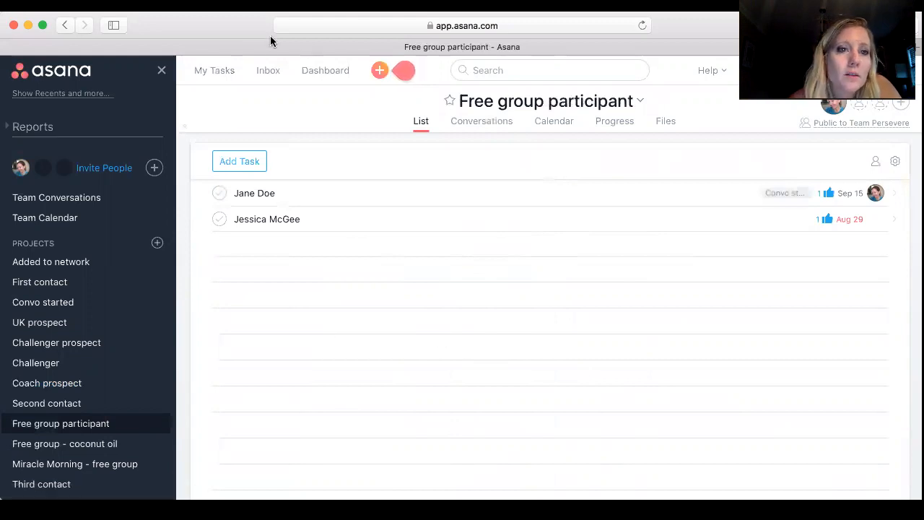
click(217, 76)
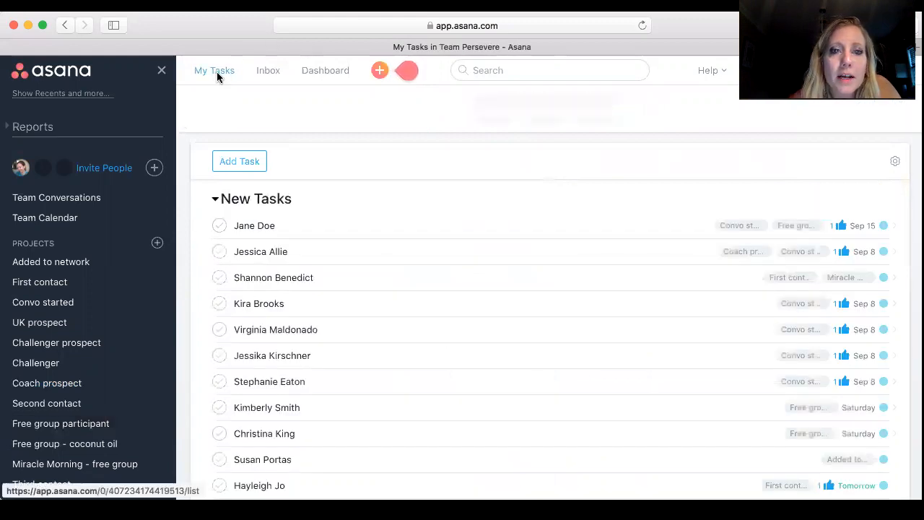
click(303, 231)
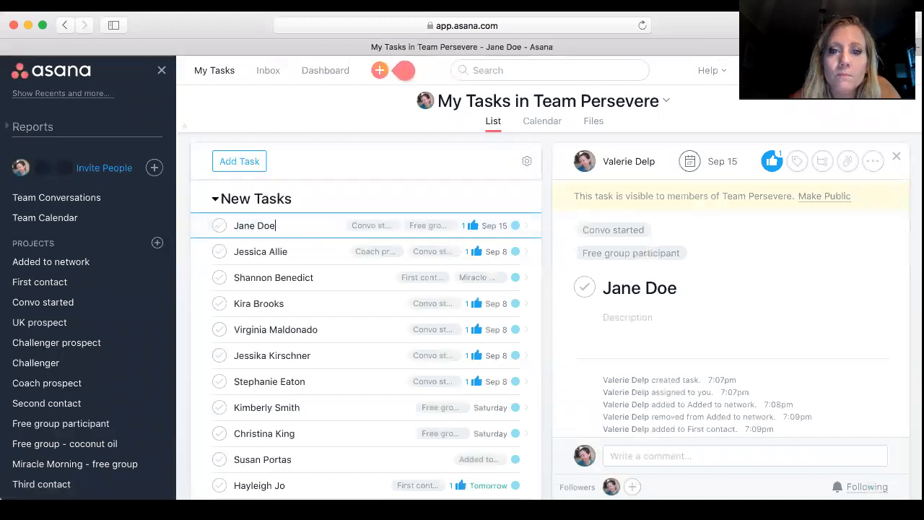
- Set the task's due date to Sep 16
scroll(723, 430, down, 5)
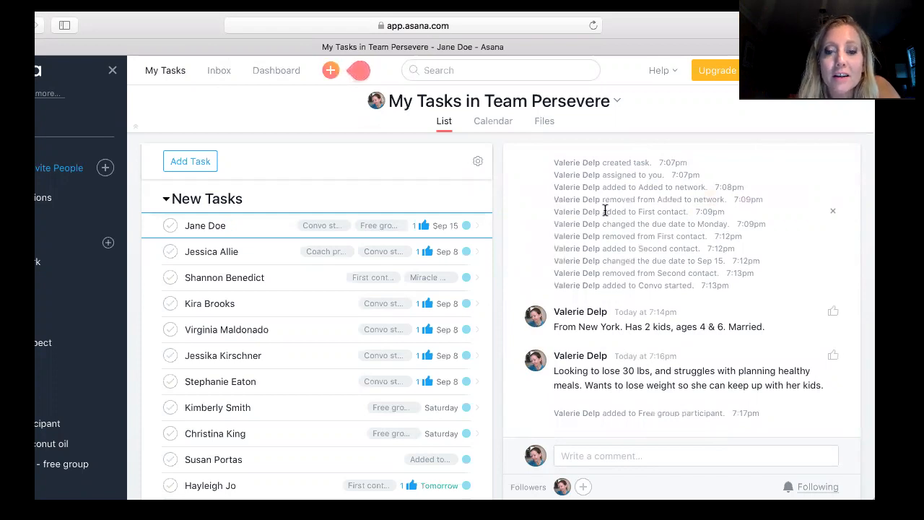
scroll(605, 210, up, 5)
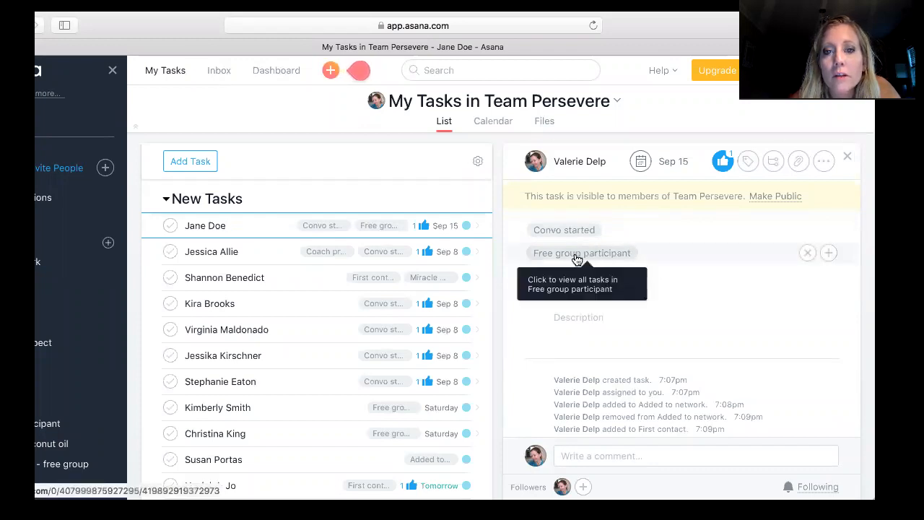
click(661, 161)
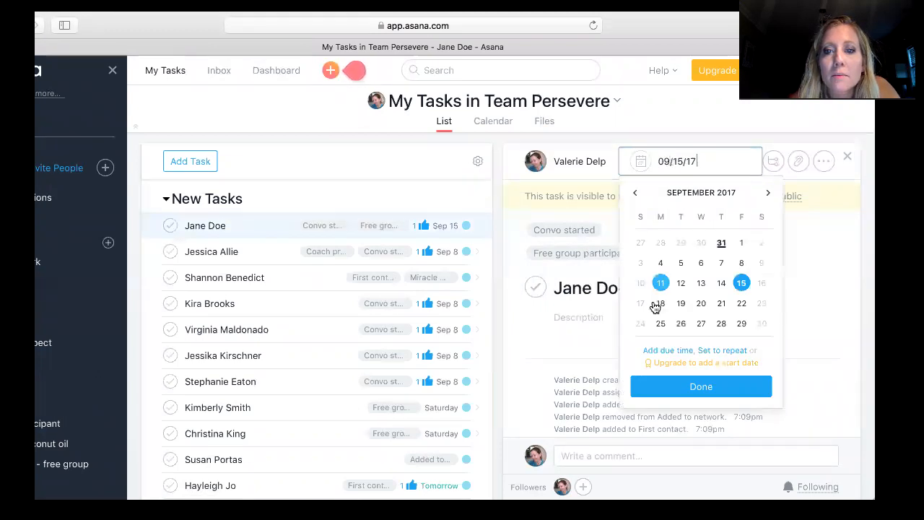
click(761, 283)
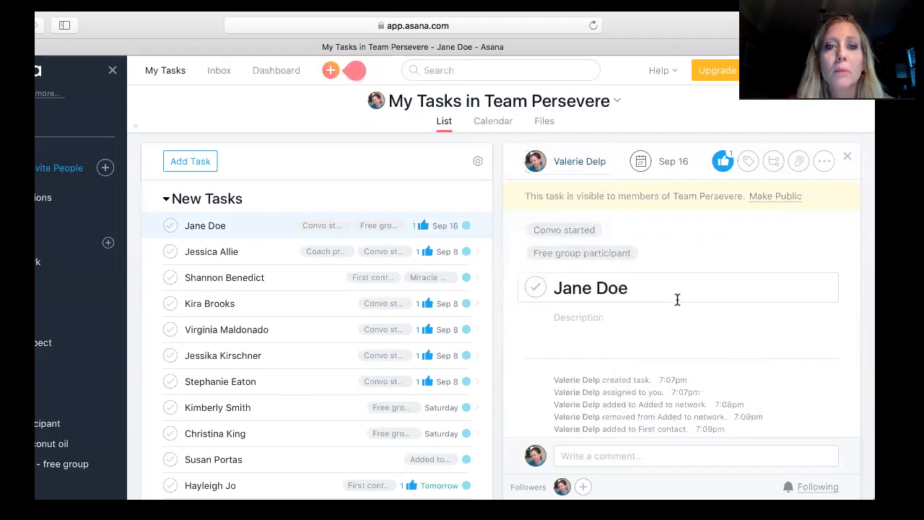
- Add the task to the Challenger prospect project
click(828, 254)
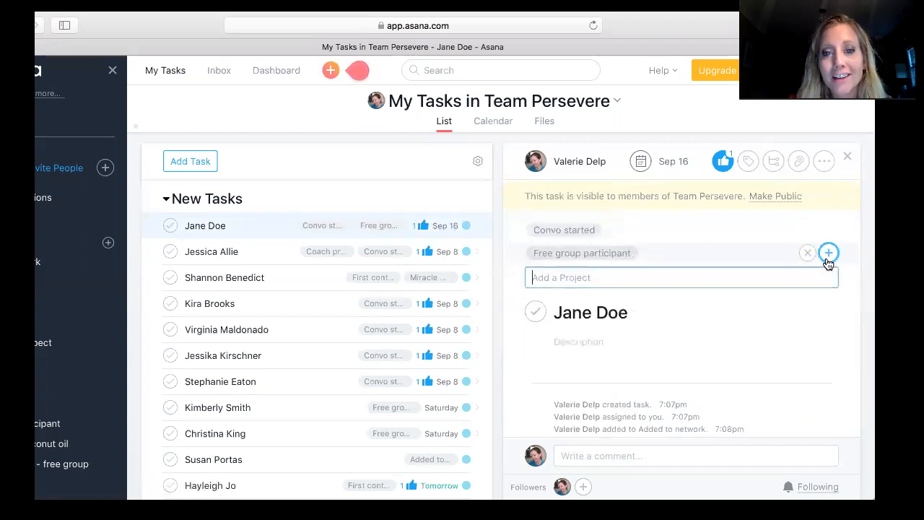
click(534, 279)
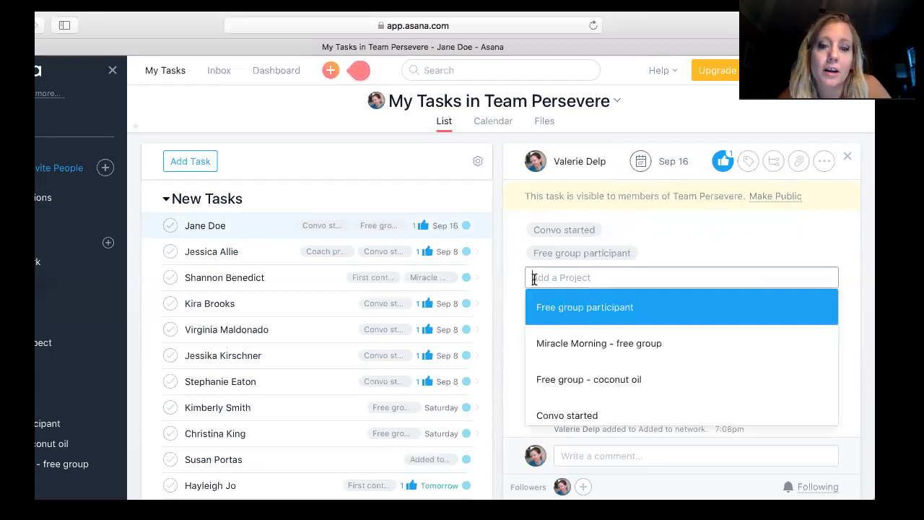
text(Ch)
click(588, 345)
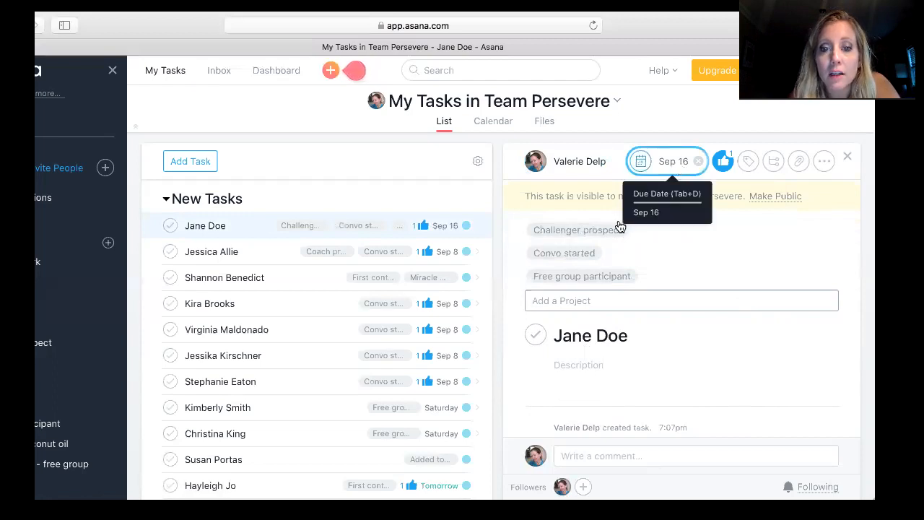
- Change the task's due date to Sep 19
scroll(559, 368, down, 5)
click(584, 456)
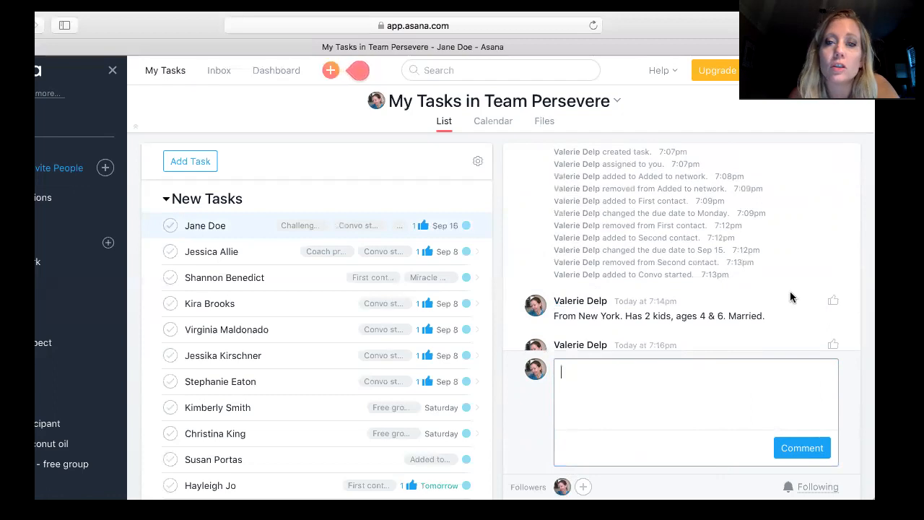
scroll(730, 224, up, 5)
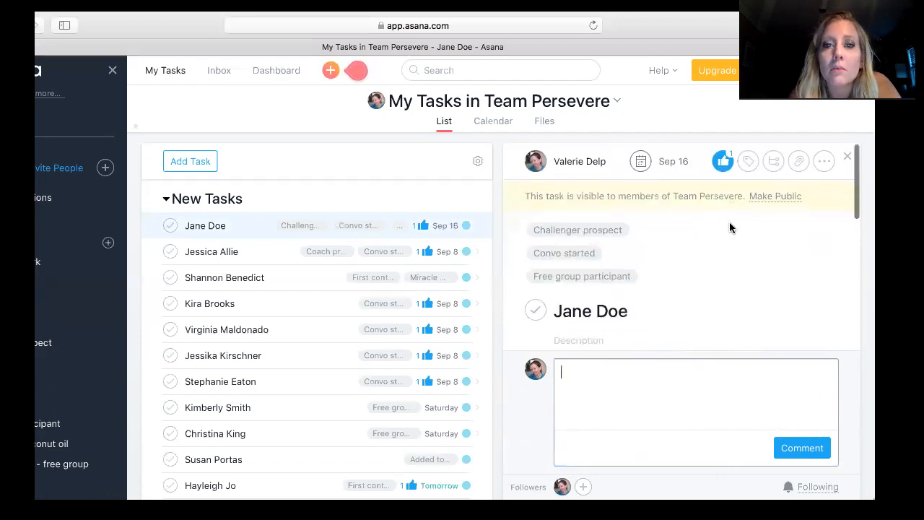
click(677, 163)
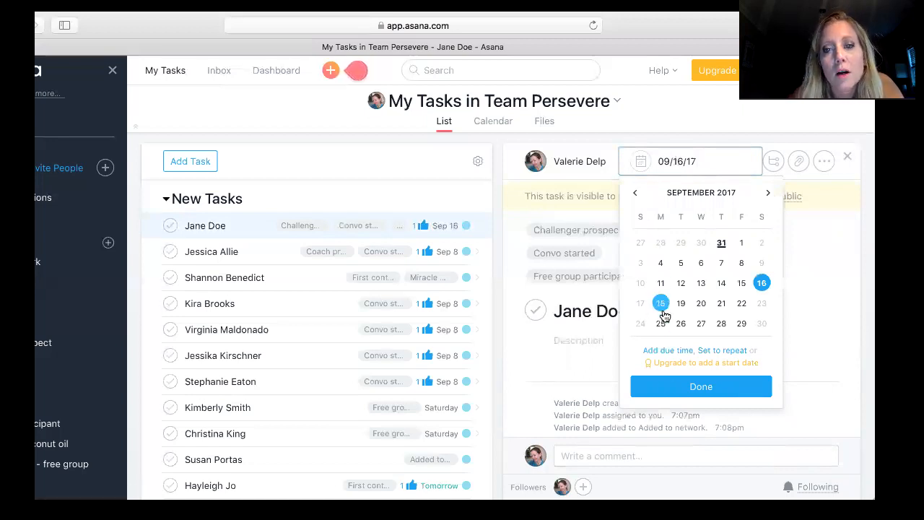
click(684, 312)
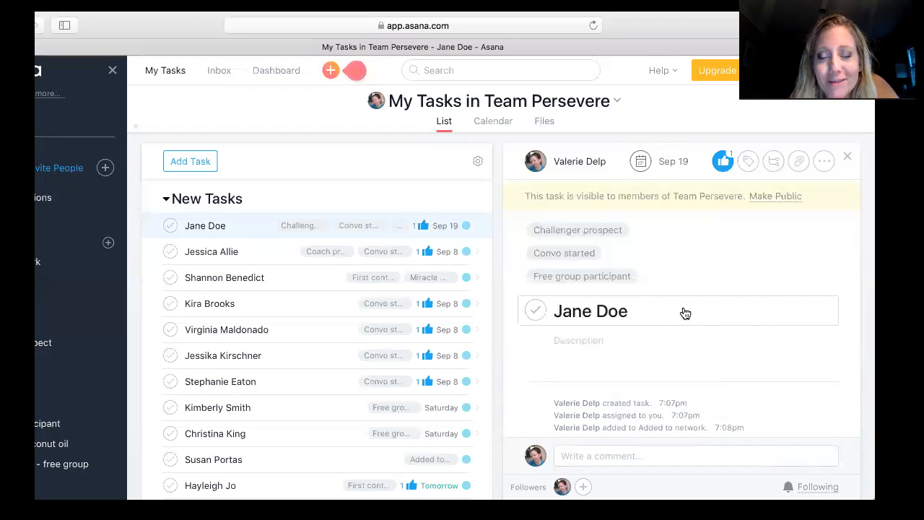
click(824, 161)
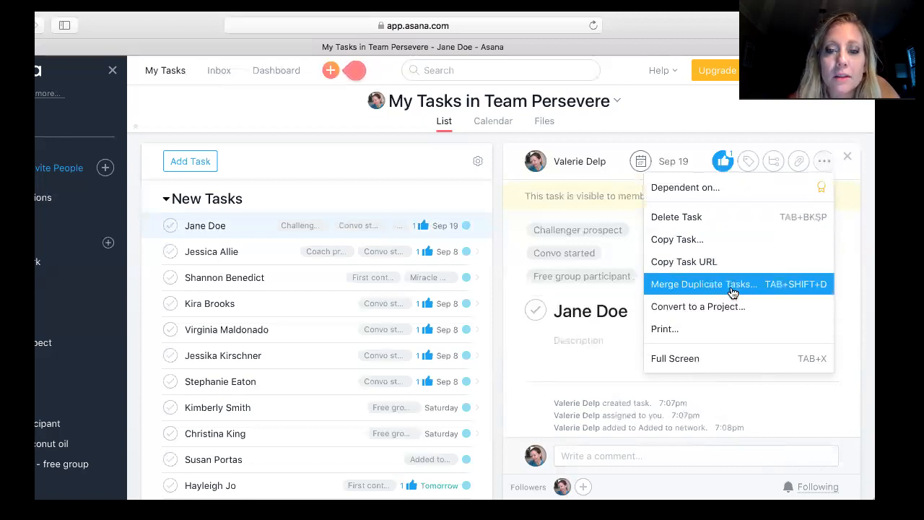
click(604, 355)
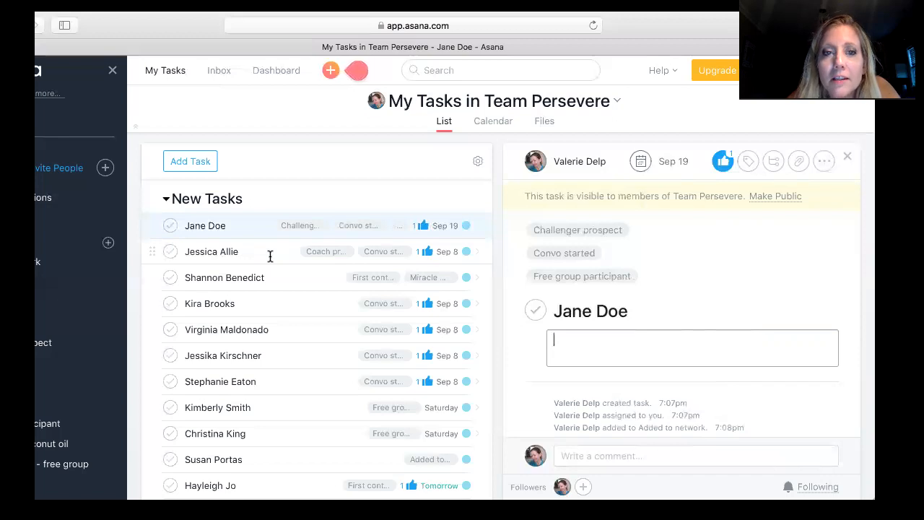
click(424, 72)
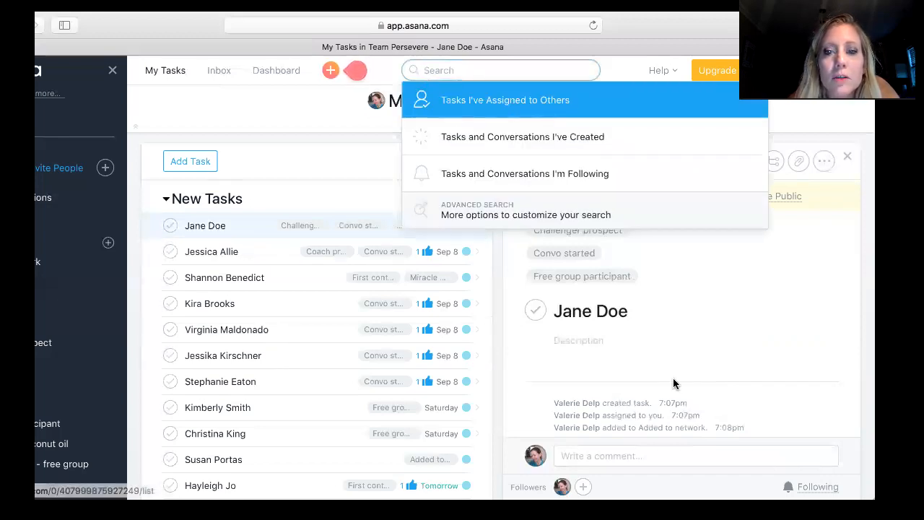
click(852, 352)
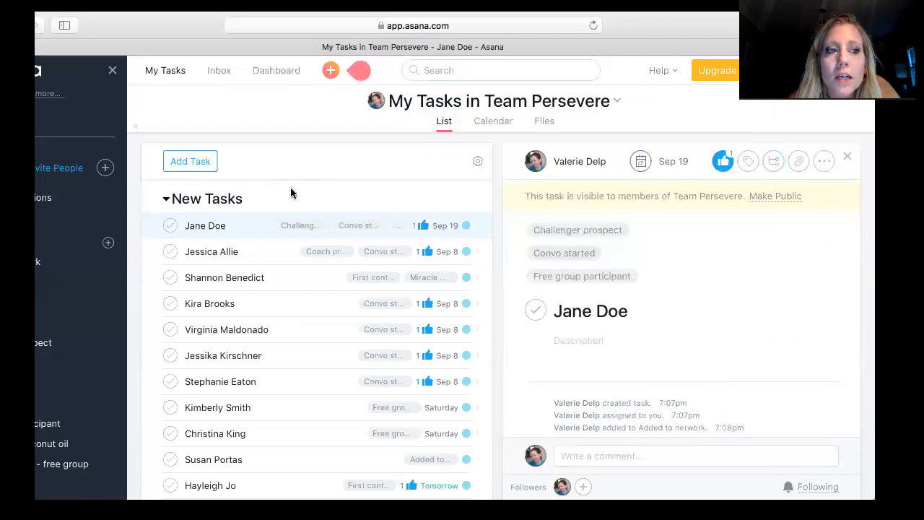